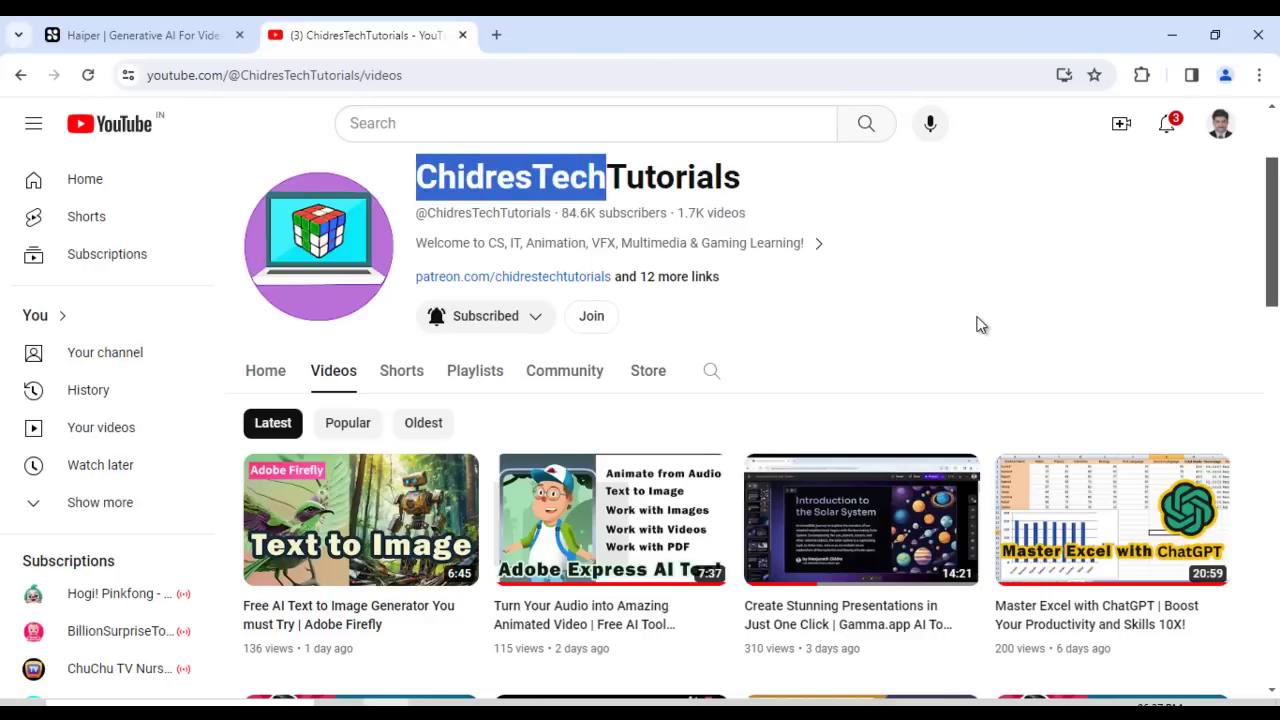
Switch to the Haiper tab and highlight the site's domain in the address bar.
{"action": "scroll", "coordinate": [980, 325], "scroll_direction": "down", "scroll_amount": 4}
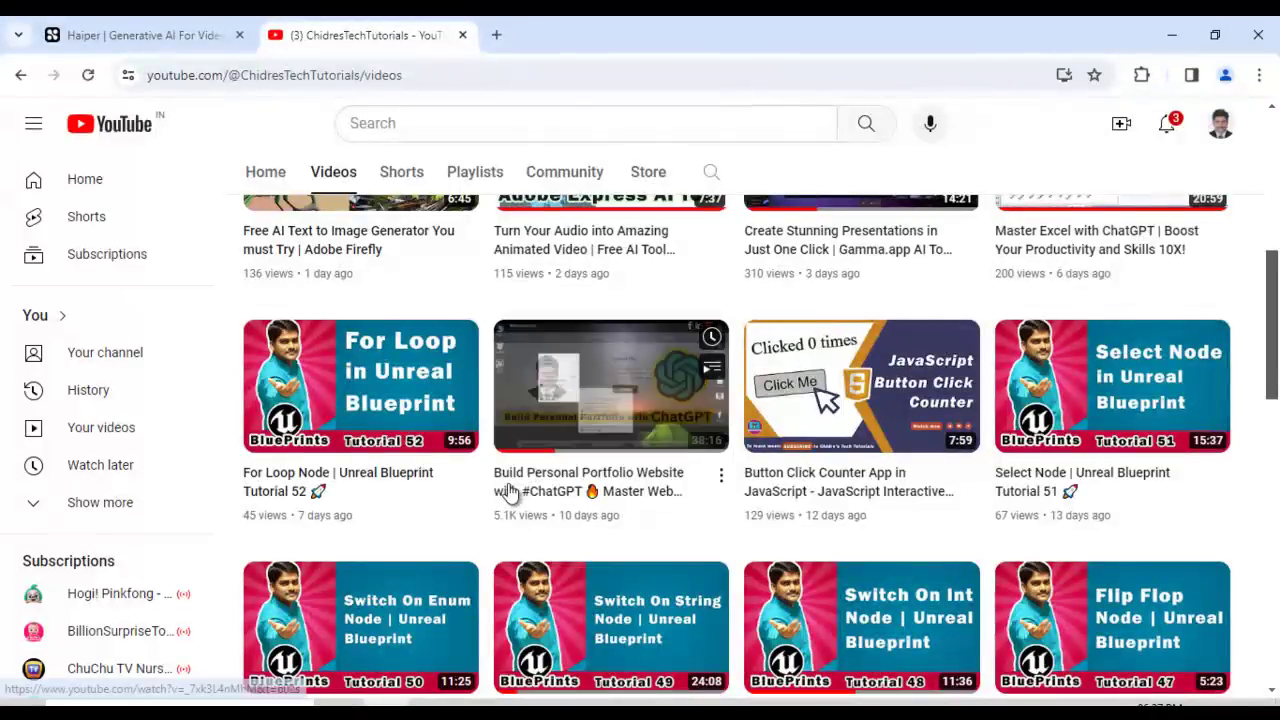
{"action": "mouse_move", "coordinate": [611, 386]}
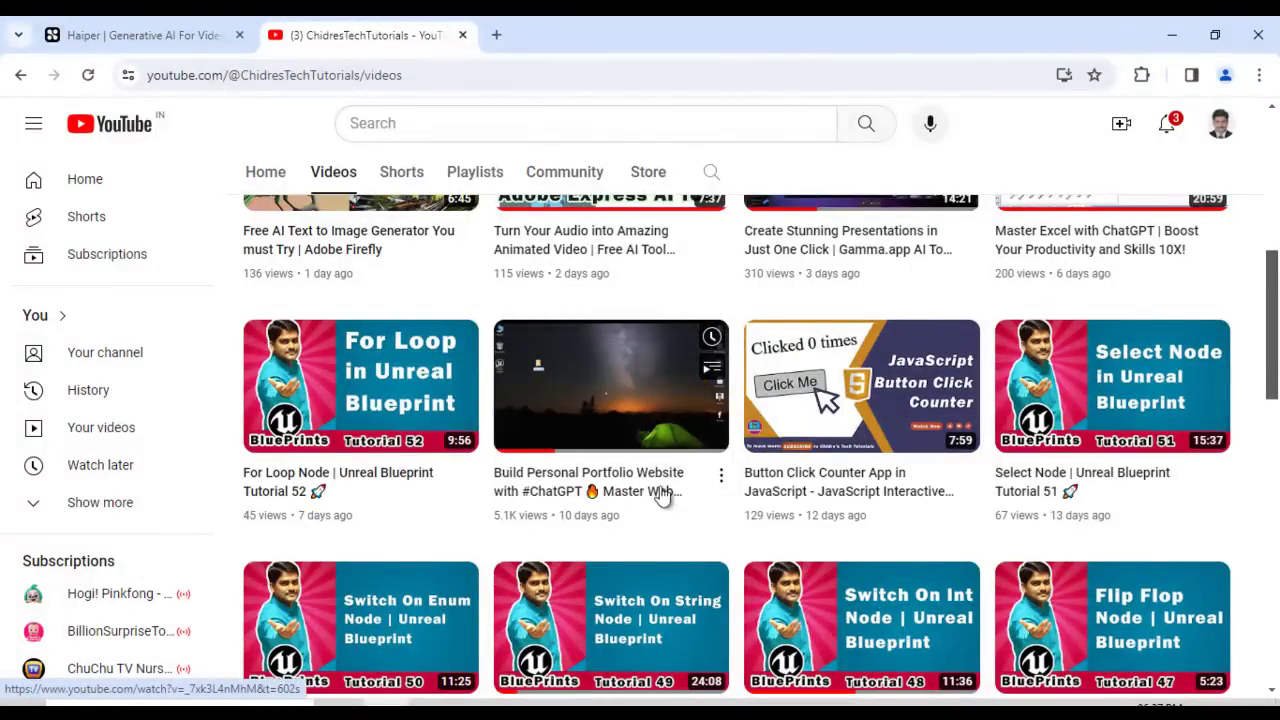
{"action": "mouse_move", "coordinate": [588, 481]}
{"action": "scroll", "coordinate": [566, 500], "scroll_direction": "up", "scroll_amount": 2}
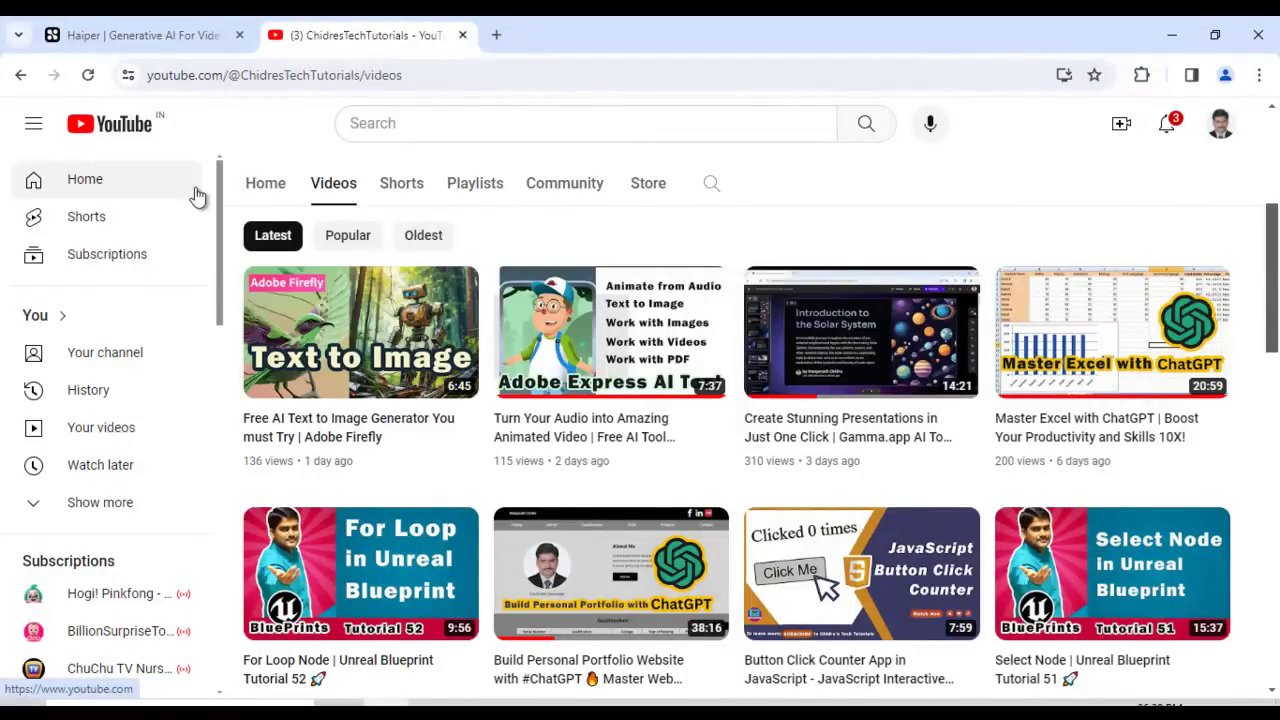
{"action": "left_click", "coordinate": [160, 35]}
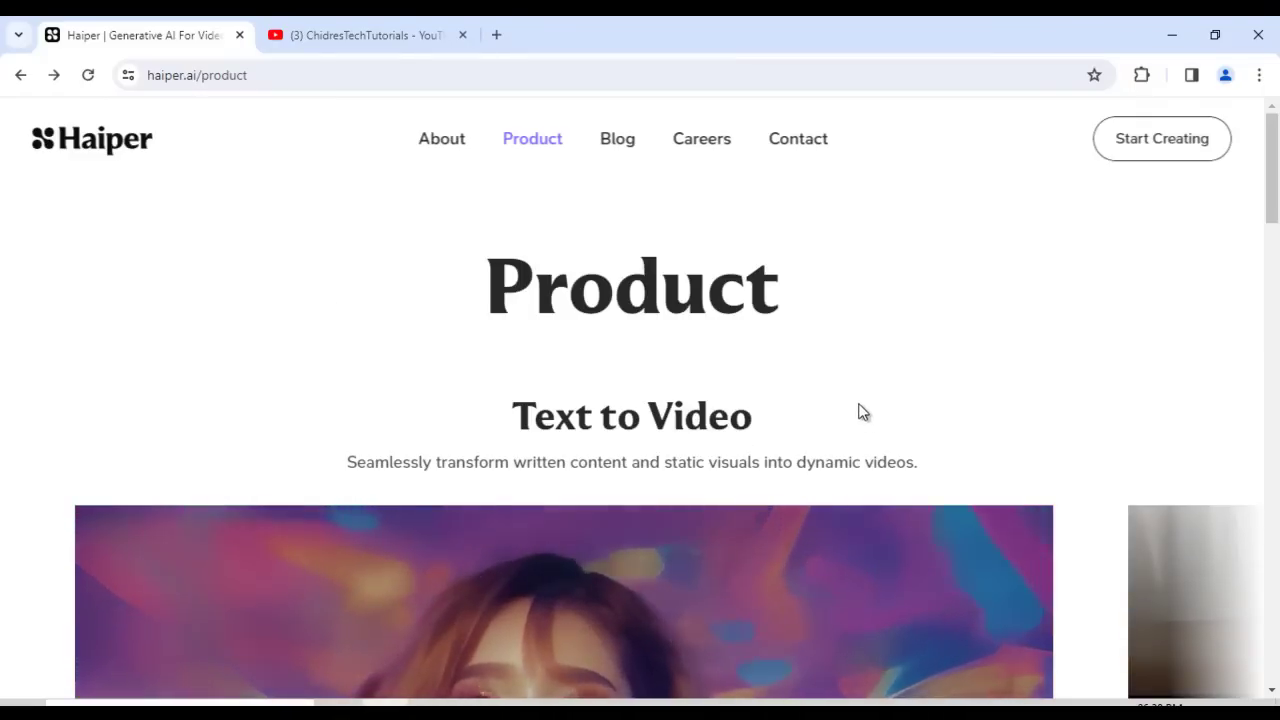
{"action": "left_click", "coordinate": [193, 75]}
{"action": "left_click_drag", "start_coordinate": [193, 75], "coordinate": [147, 75]}
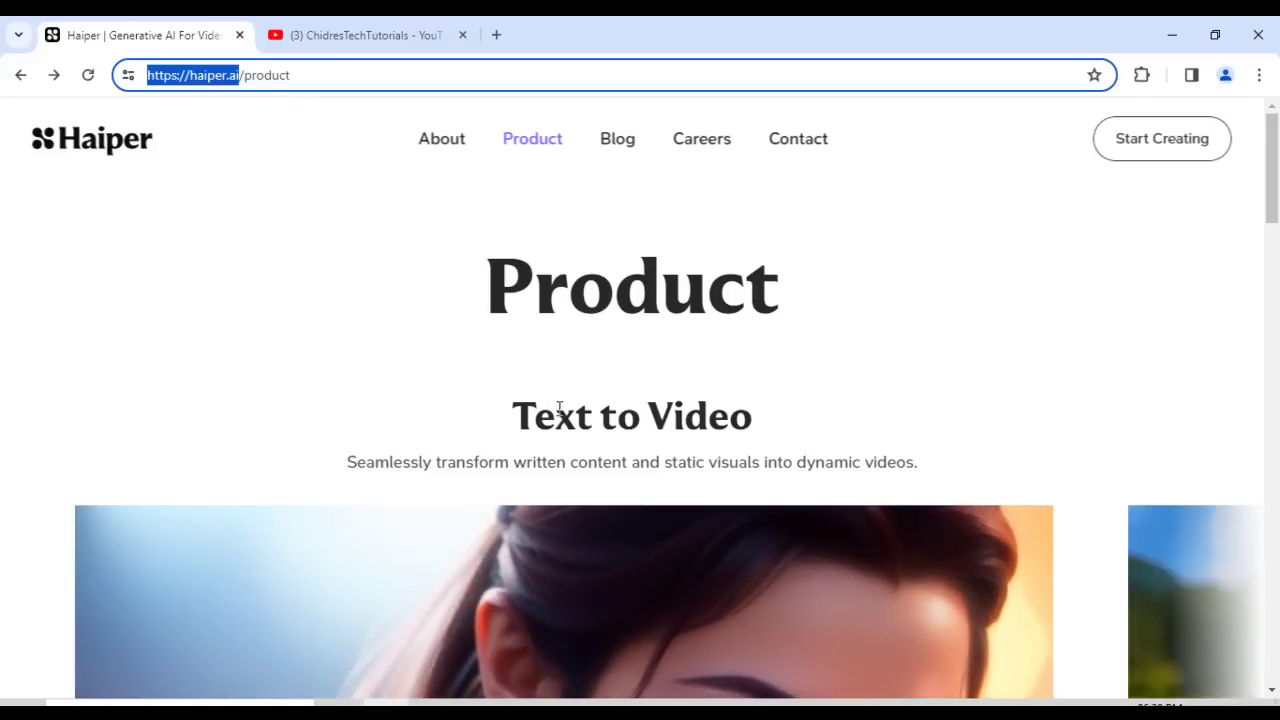
Browse the Text to Video, Animate Your Image and Video Repainting sections, then return to the top.
{"action": "scroll", "coordinate": [1203, 342], "scroll_direction": "down", "scroll_amount": 3}
{"action": "scroll", "coordinate": [1190, 345], "scroll_direction": "down", "scroll_amount": 3}
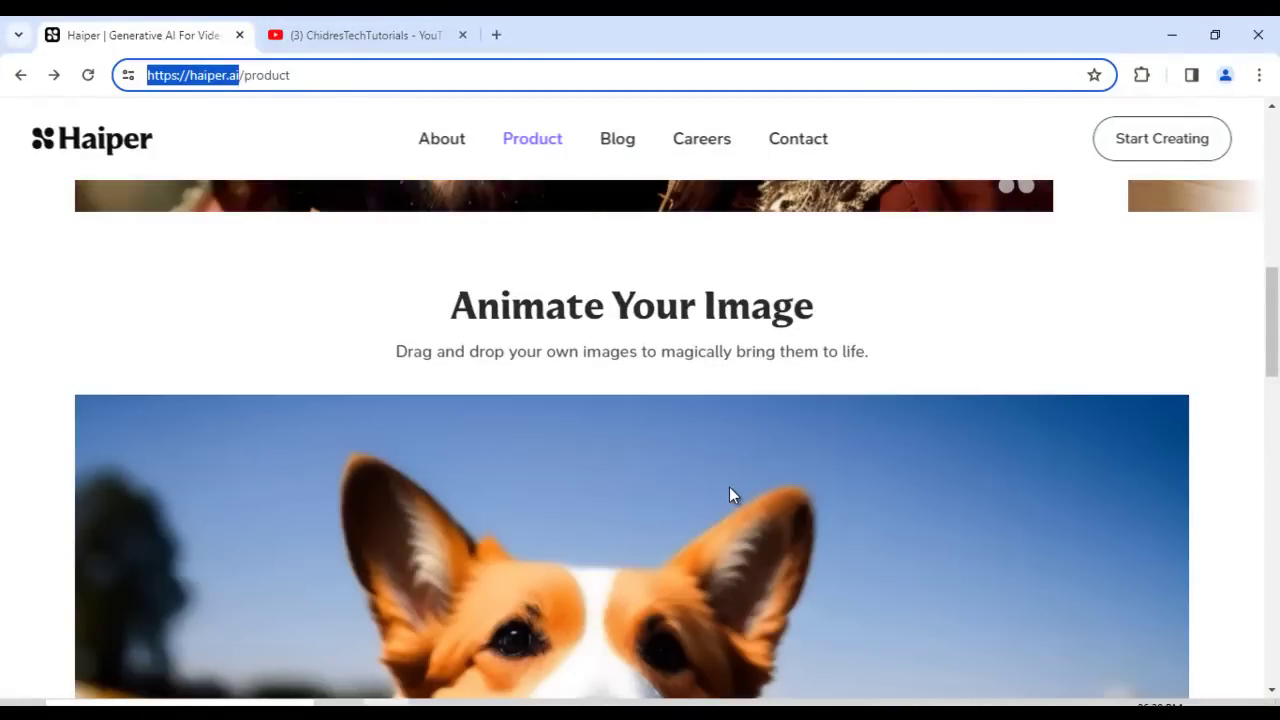
{"action": "scroll", "coordinate": [1014, 518], "scroll_direction": "down", "scroll_amount": 2}
{"action": "scroll", "coordinate": [1012, 527], "scroll_direction": "down", "scroll_amount": 5}
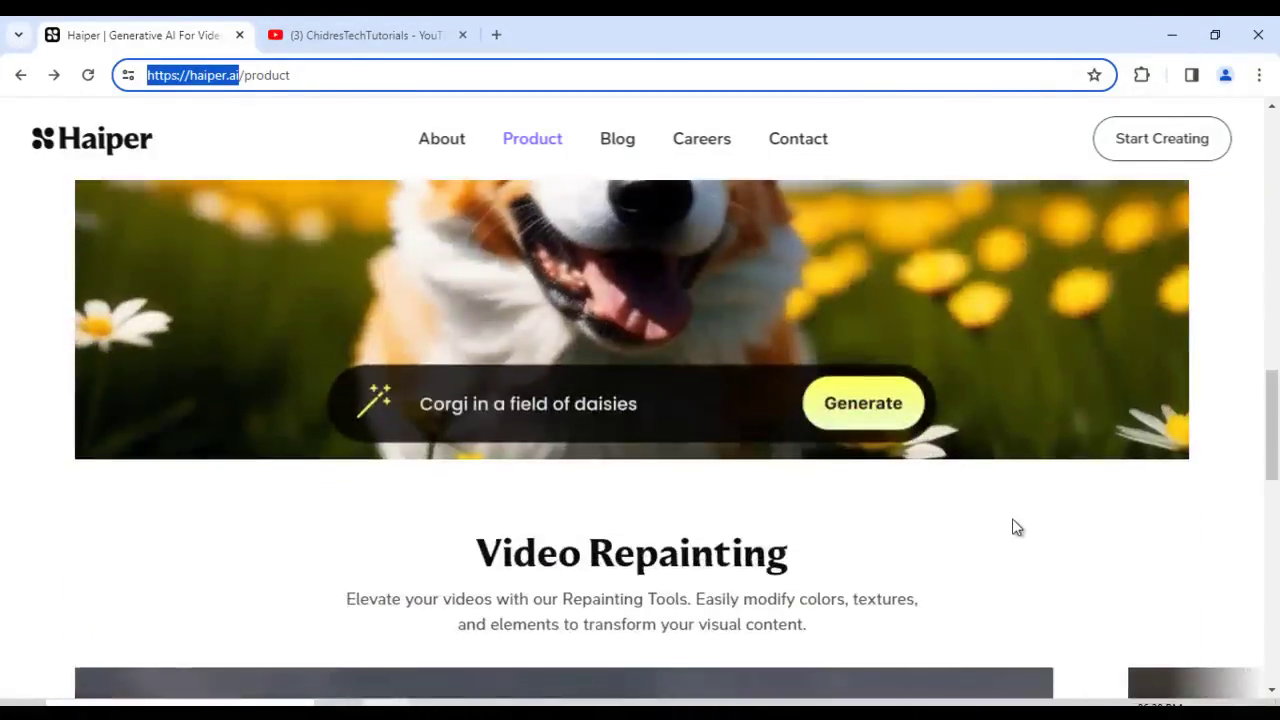
{"action": "scroll", "coordinate": [1012, 527], "scroll_direction": "down", "scroll_amount": 3}
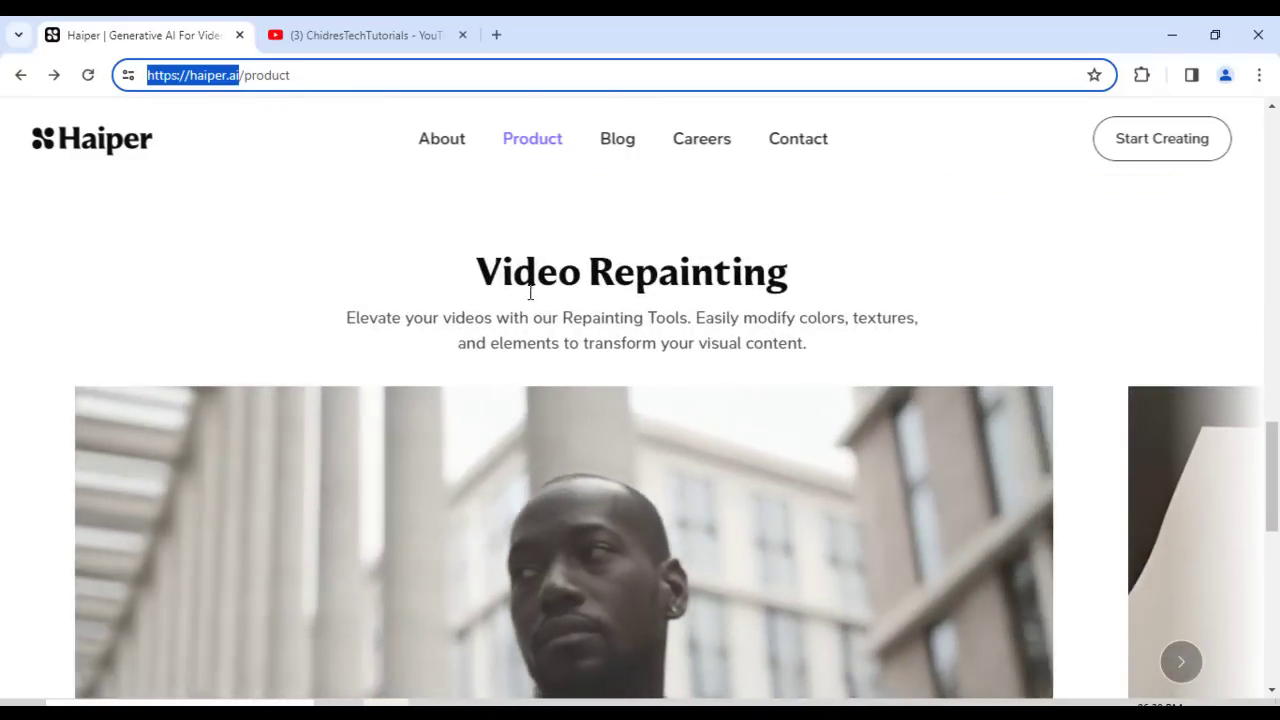
{"action": "scroll", "coordinate": [746, 486], "scroll_direction": "down", "scroll_amount": 2}
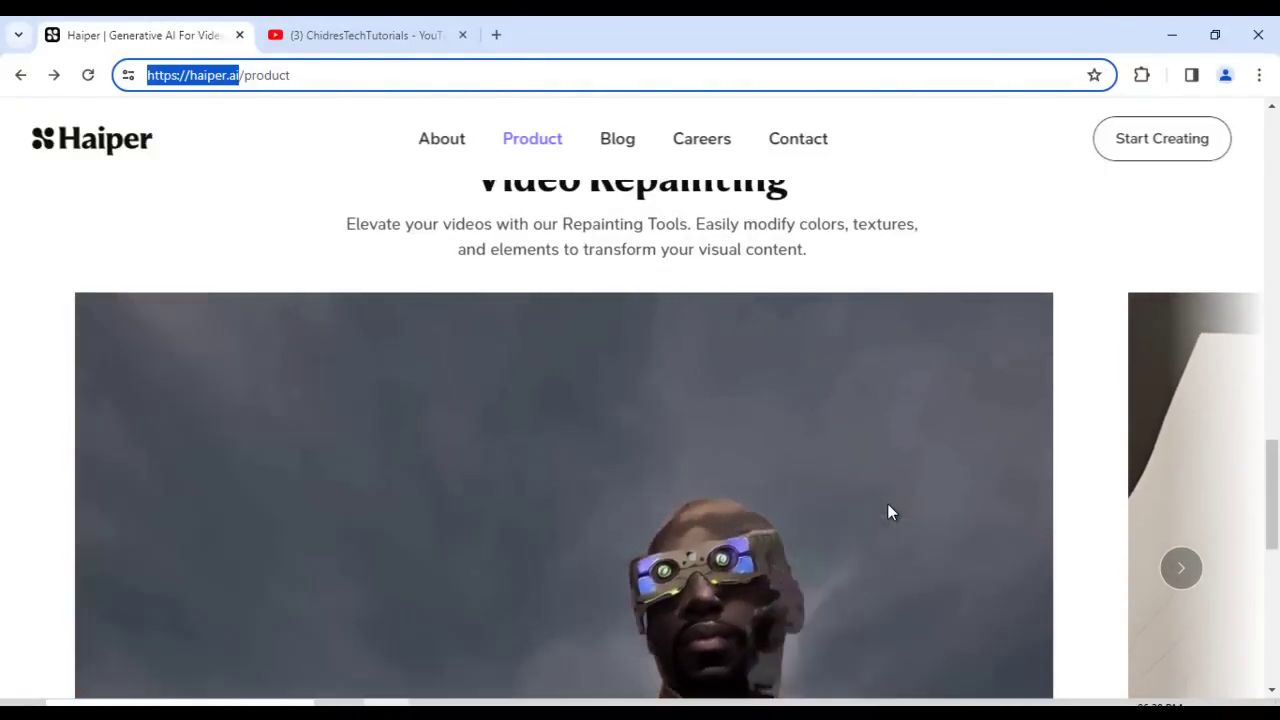
{"action": "scroll", "coordinate": [890, 512], "scroll_direction": "up", "scroll_amount": 8}
{"action": "scroll", "coordinate": [890, 512], "scroll_direction": "up", "scroll_amount": 8}
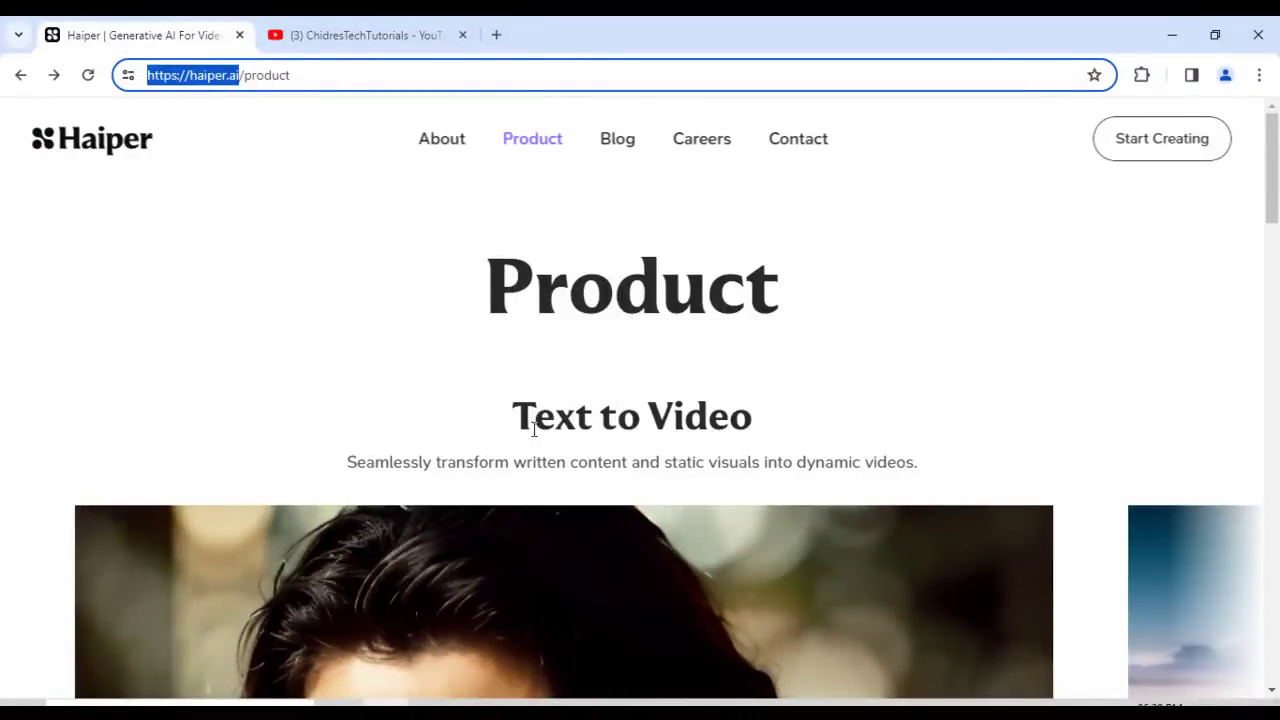
{"action": "scroll", "coordinate": [571, 436], "scroll_direction": "down", "scroll_amount": 2}
{"action": "scroll", "coordinate": [571, 436], "scroll_direction": "down", "scroll_amount": 1}
{"action": "scroll", "coordinate": [537, 400], "scroll_direction": "down", "scroll_amount": 3}
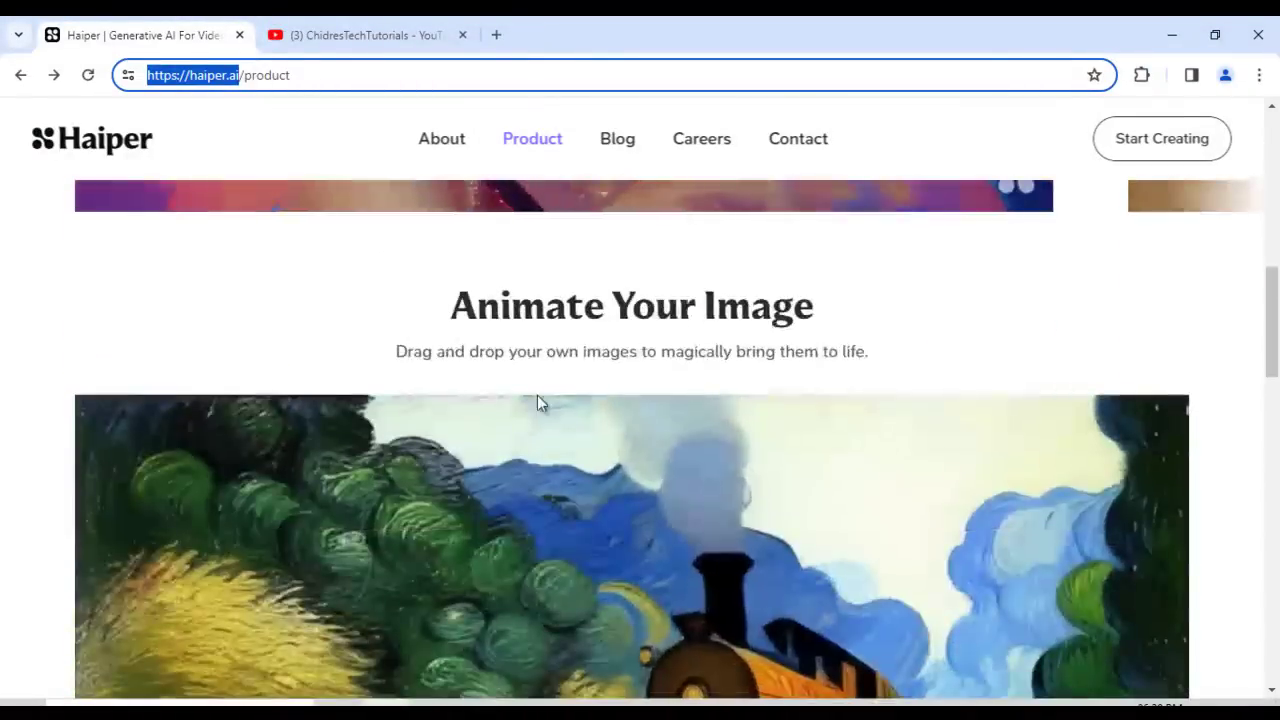
{"action": "scroll", "coordinate": [799, 536], "scroll_direction": "up", "scroll_amount": 6}
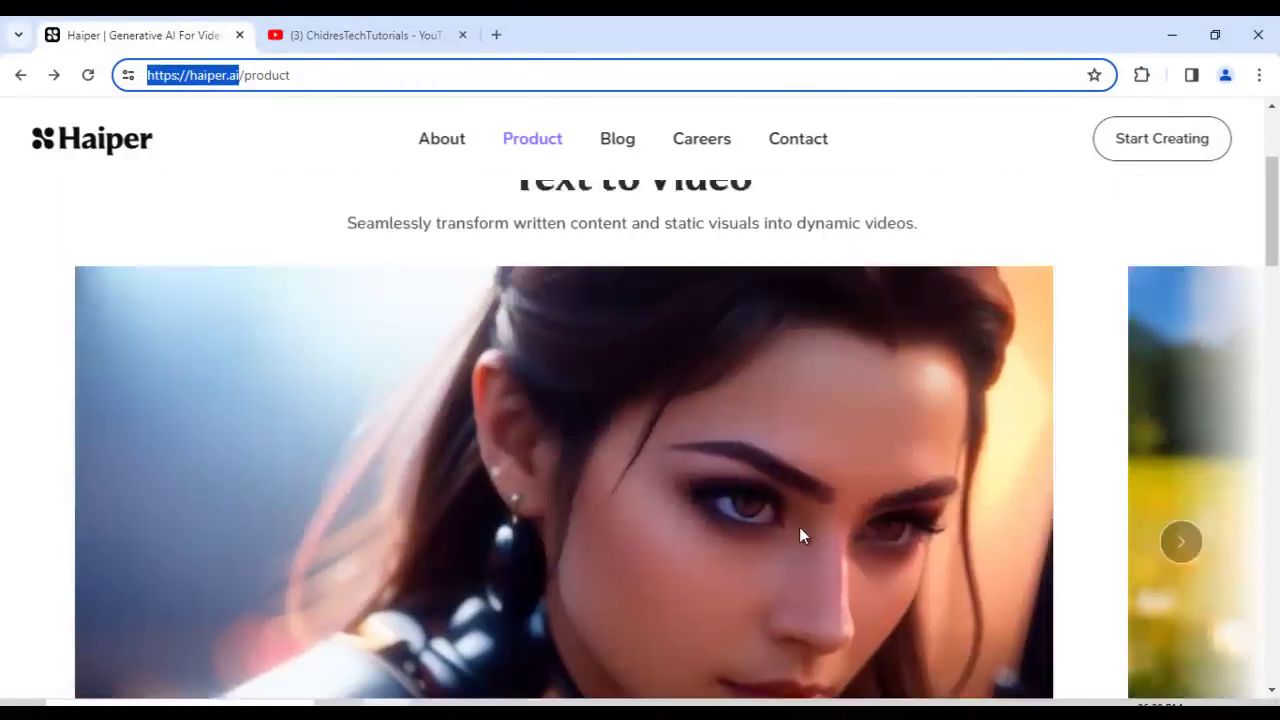
{"action": "scroll", "coordinate": [785, 530], "scroll_direction": "up", "scroll_amount": 3}
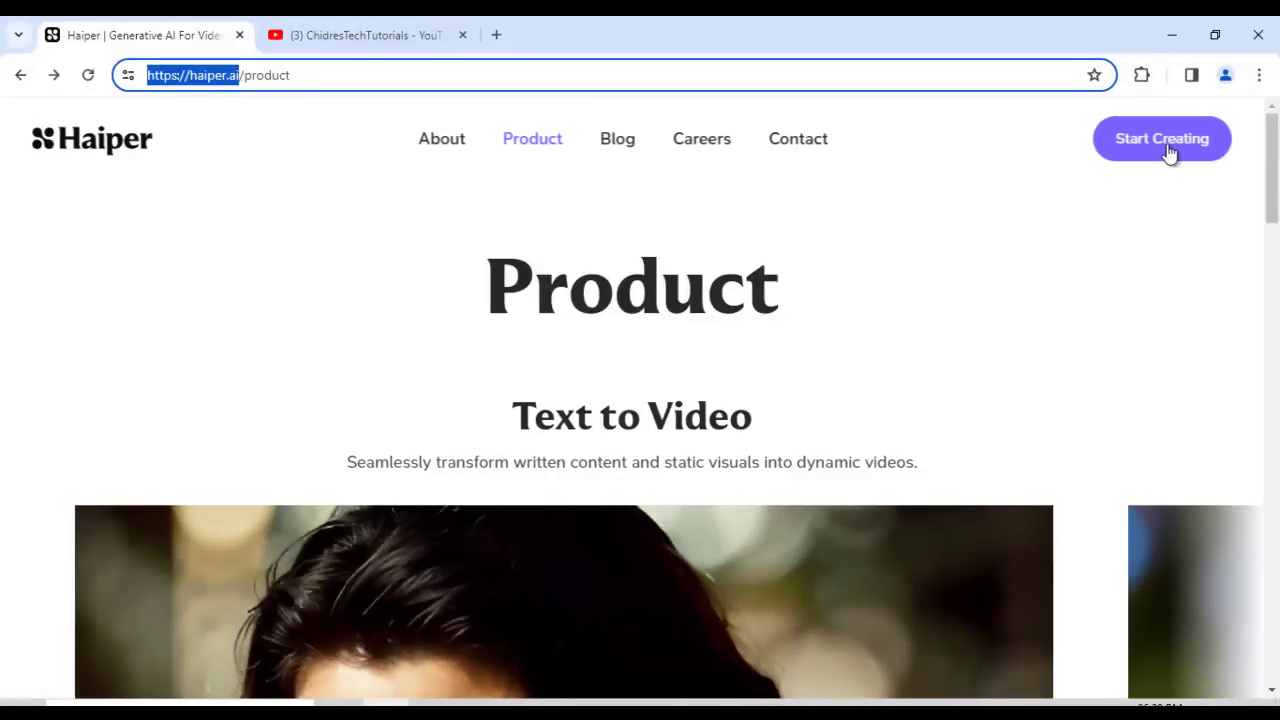
Enter the app, preview the image-animation and repaint cards, and settle on Create Video With Text.
{"action": "left_click", "coordinate": [1187, 143]}
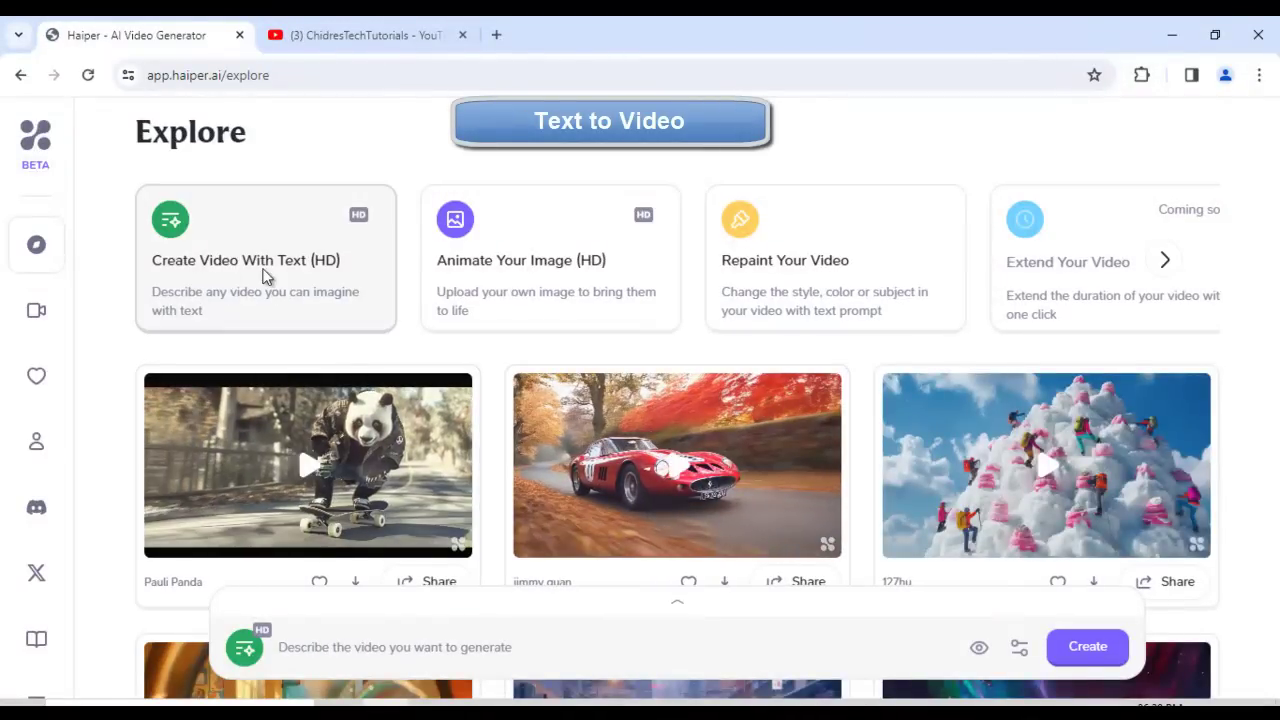
{"action": "left_click", "coordinate": [325, 276]}
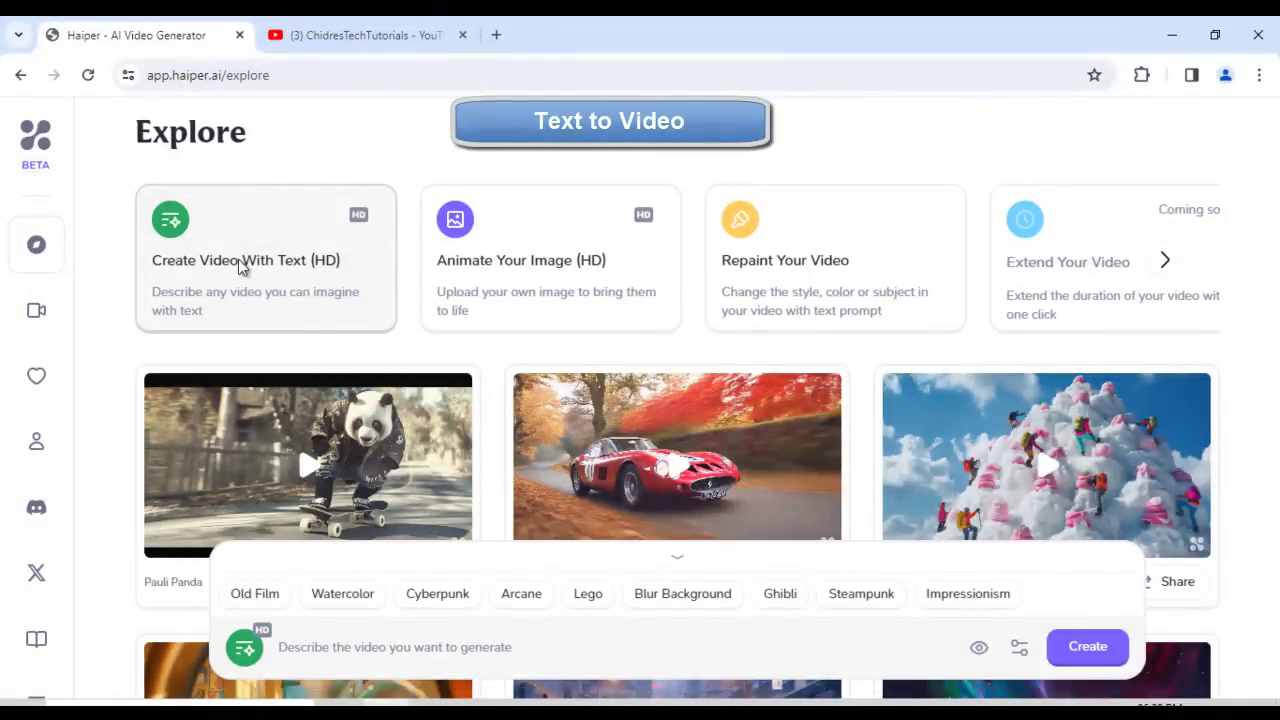
{"action": "left_click", "coordinate": [506, 274]}
{"action": "left_click", "coordinate": [783, 277]}
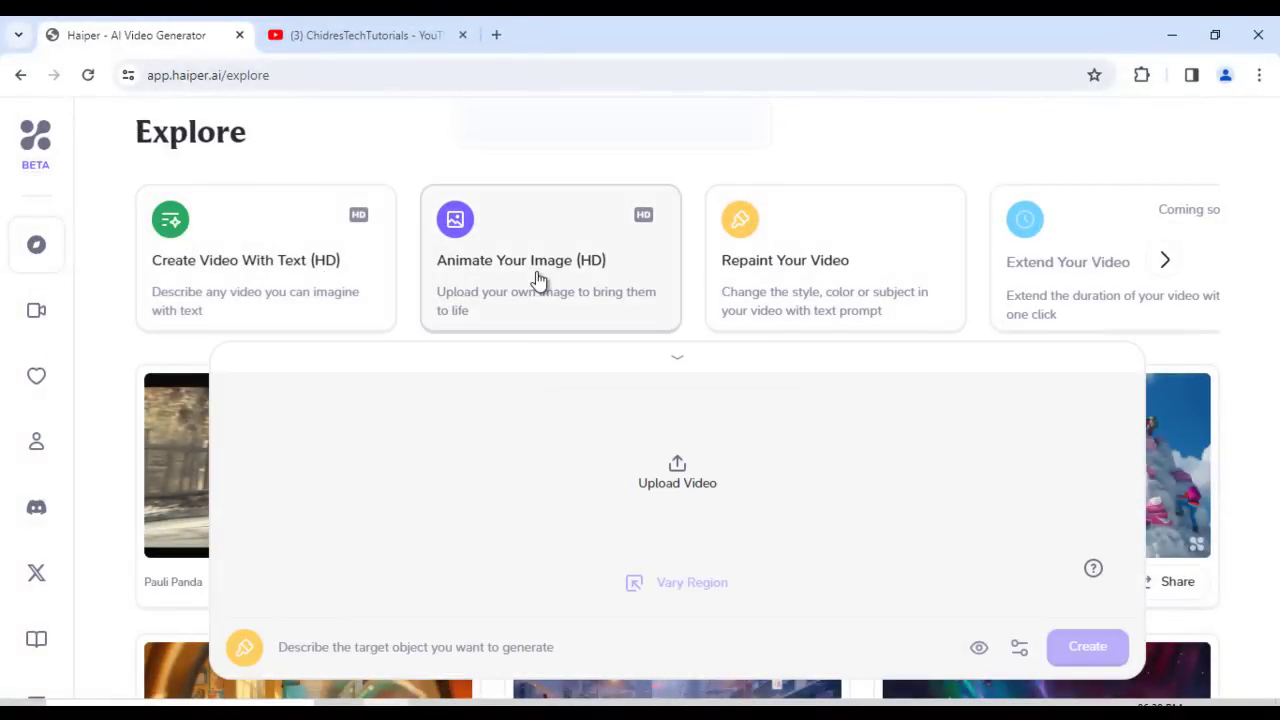
{"action": "left_click", "coordinate": [538, 280]}
{"action": "left_click", "coordinate": [313, 280]}
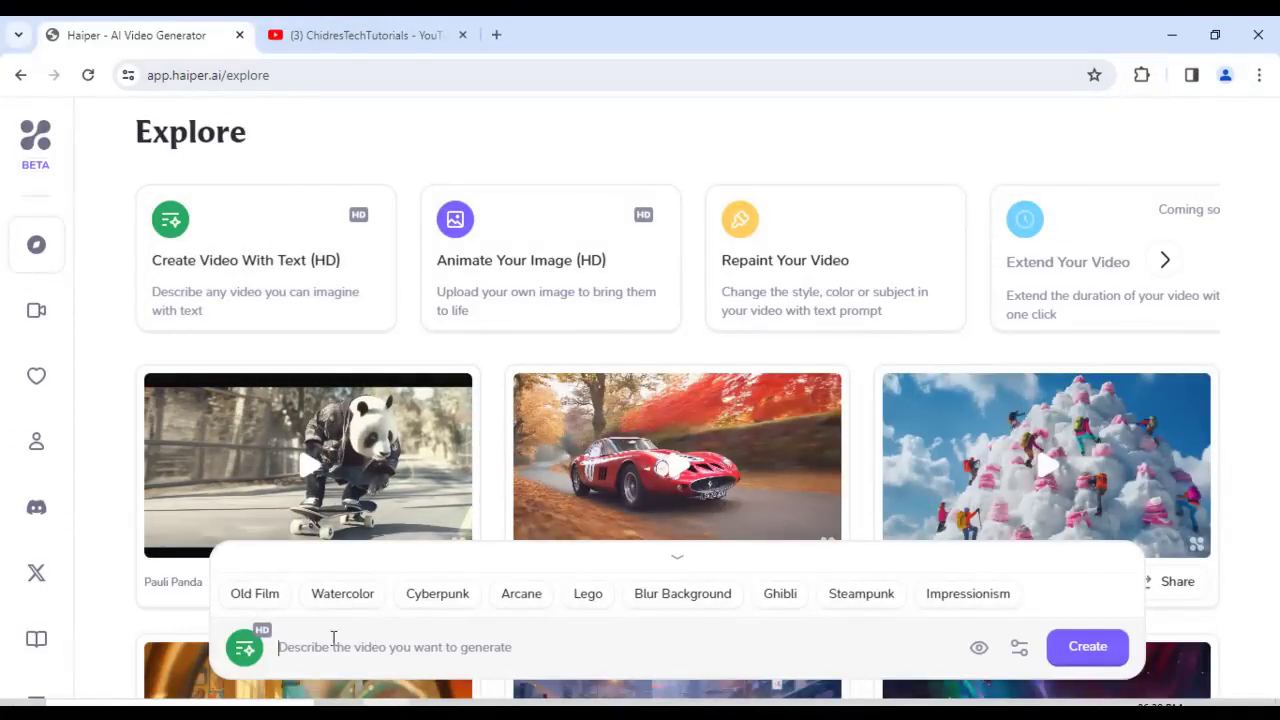
Generate a video from a prompt of a scrap-metal robot walking through a forest toward the camera.
{"action": "type", "text": "a"}
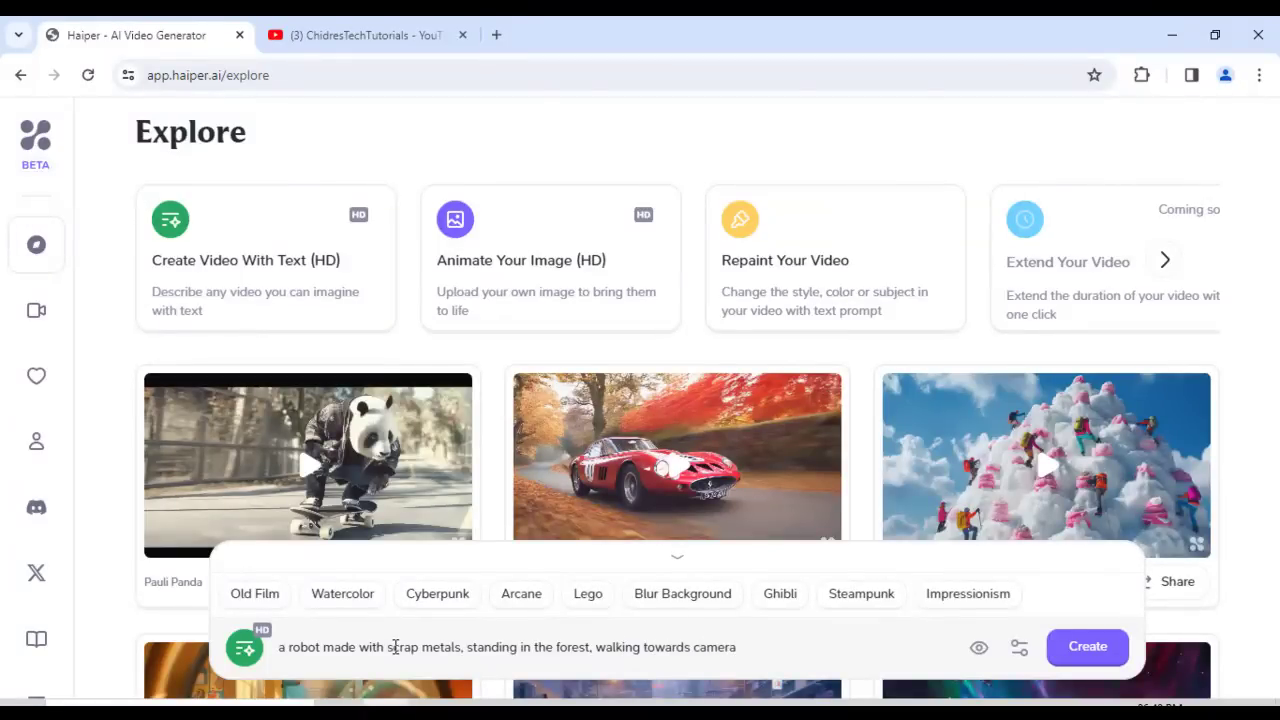
{"action": "left_click", "coordinate": [1065, 660]}
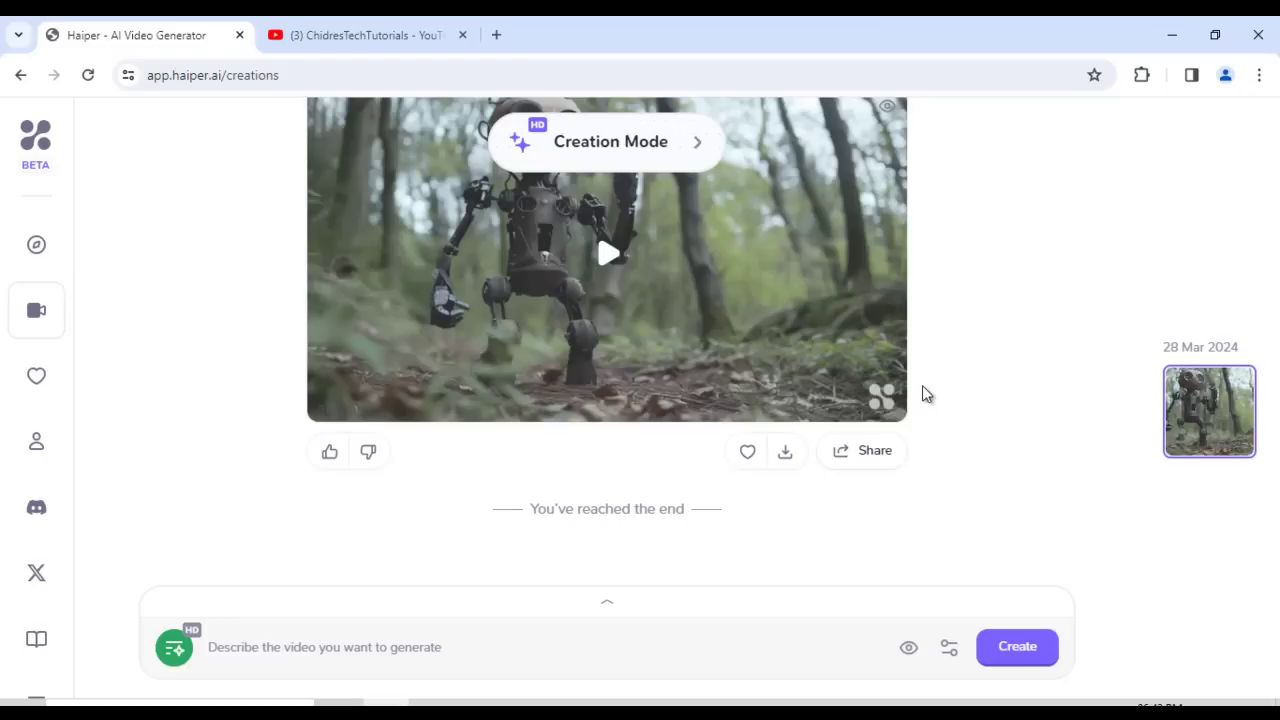
Replay the generated robot forest video twice.
{"action": "scroll", "coordinate": [973, 380], "scroll_direction": "up", "scroll_amount": 2}
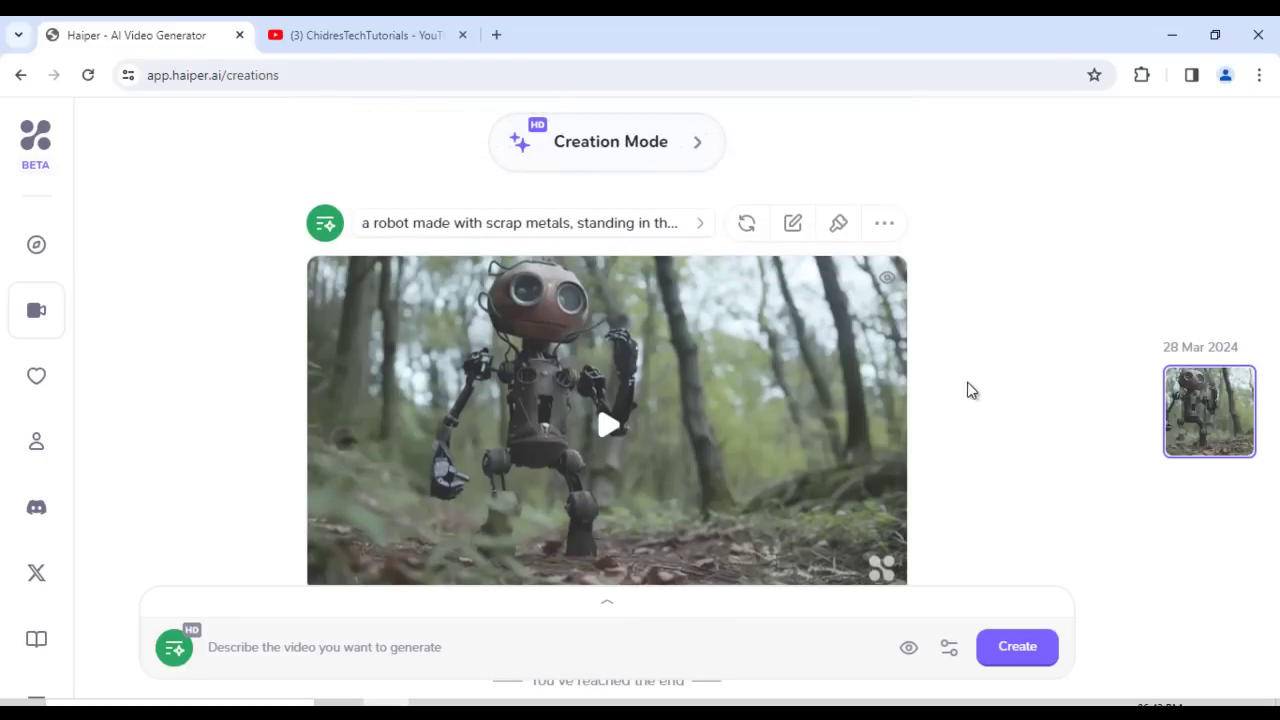
{"action": "scroll", "coordinate": [568, 492], "scroll_direction": "down", "scroll_amount": 1}
{"action": "scroll", "coordinate": [568, 492], "scroll_direction": "up", "scroll_amount": 1}
{"action": "left_click", "coordinate": [709, 451]}
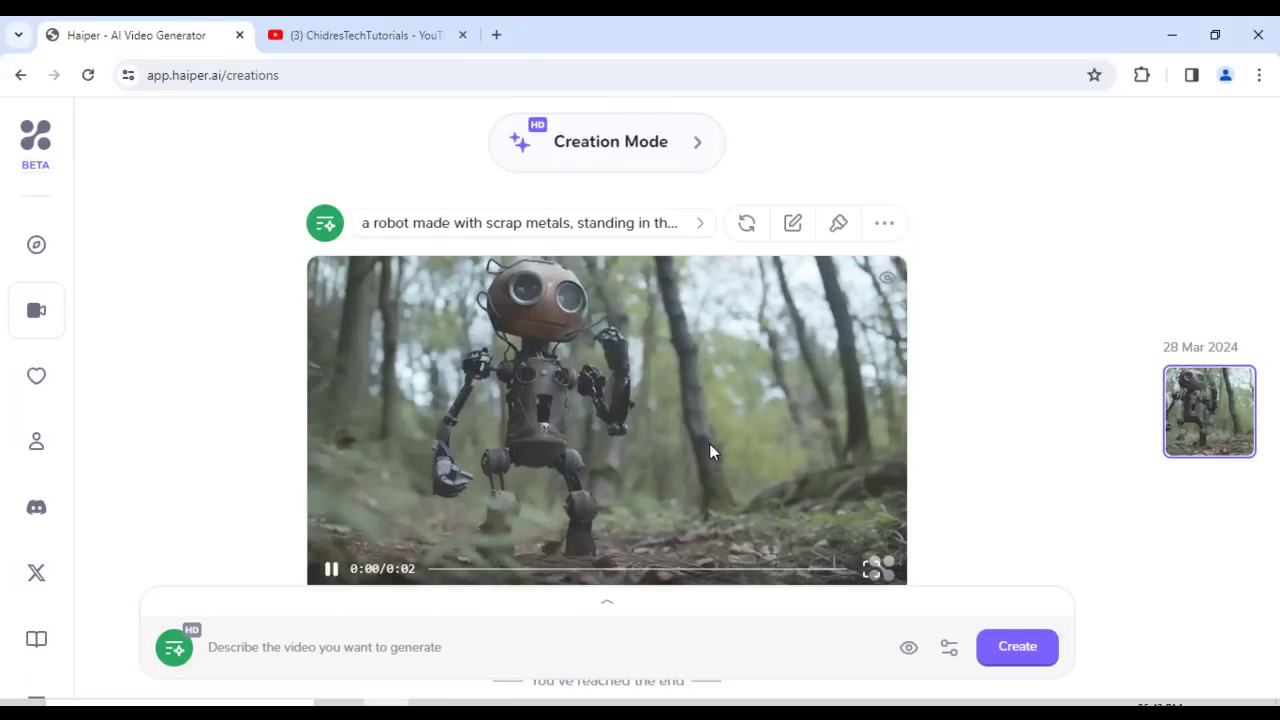
{"action": "mouse_move", "coordinate": [676, 438]}
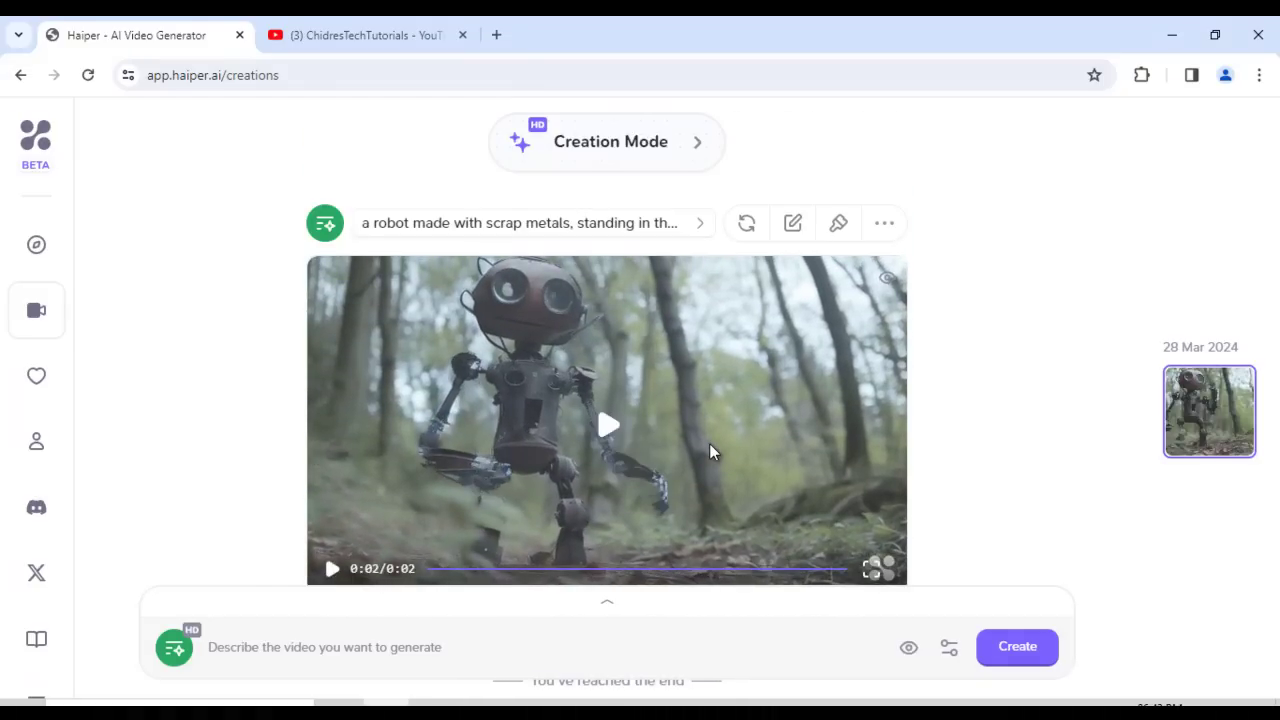
{"action": "left_click", "coordinate": [683, 424]}
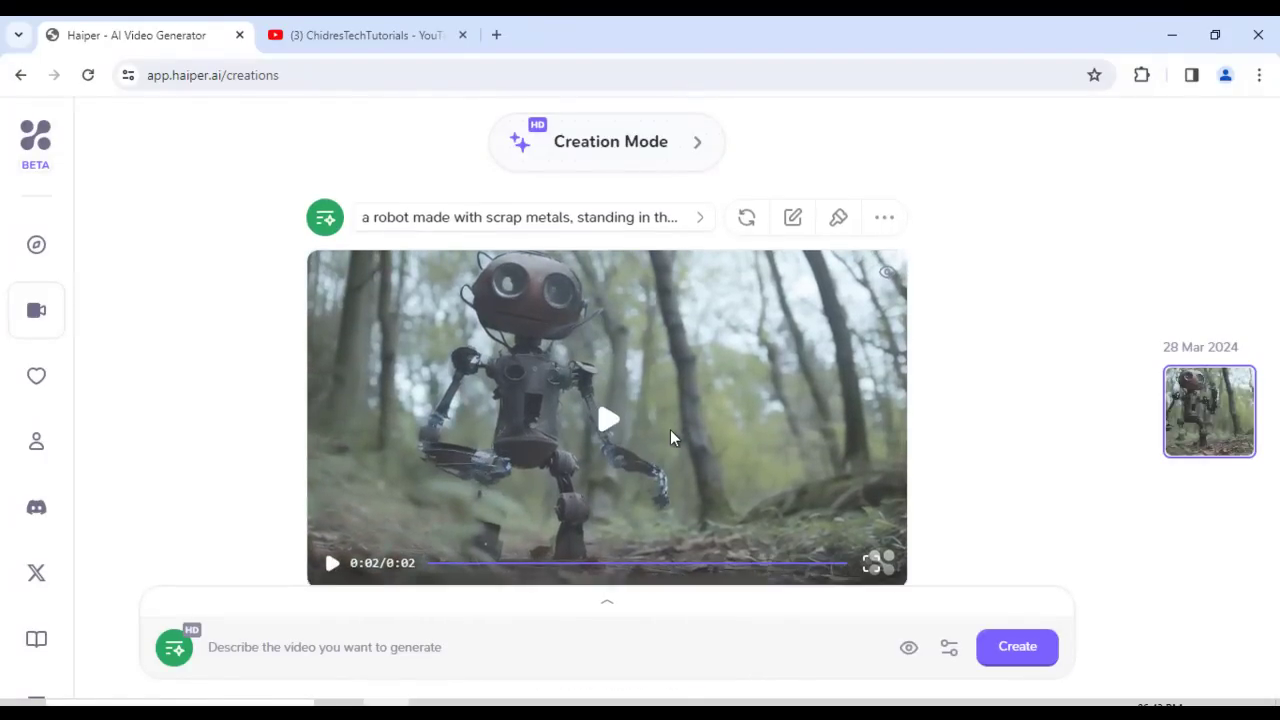
Download the robot clip as a 667 KB MP4 and show it in its folder.
{"action": "scroll", "coordinate": [670, 429], "scroll_direction": "down", "scroll_amount": 2}
{"action": "scroll", "coordinate": [615, 340], "scroll_direction": "up", "scroll_amount": 2}
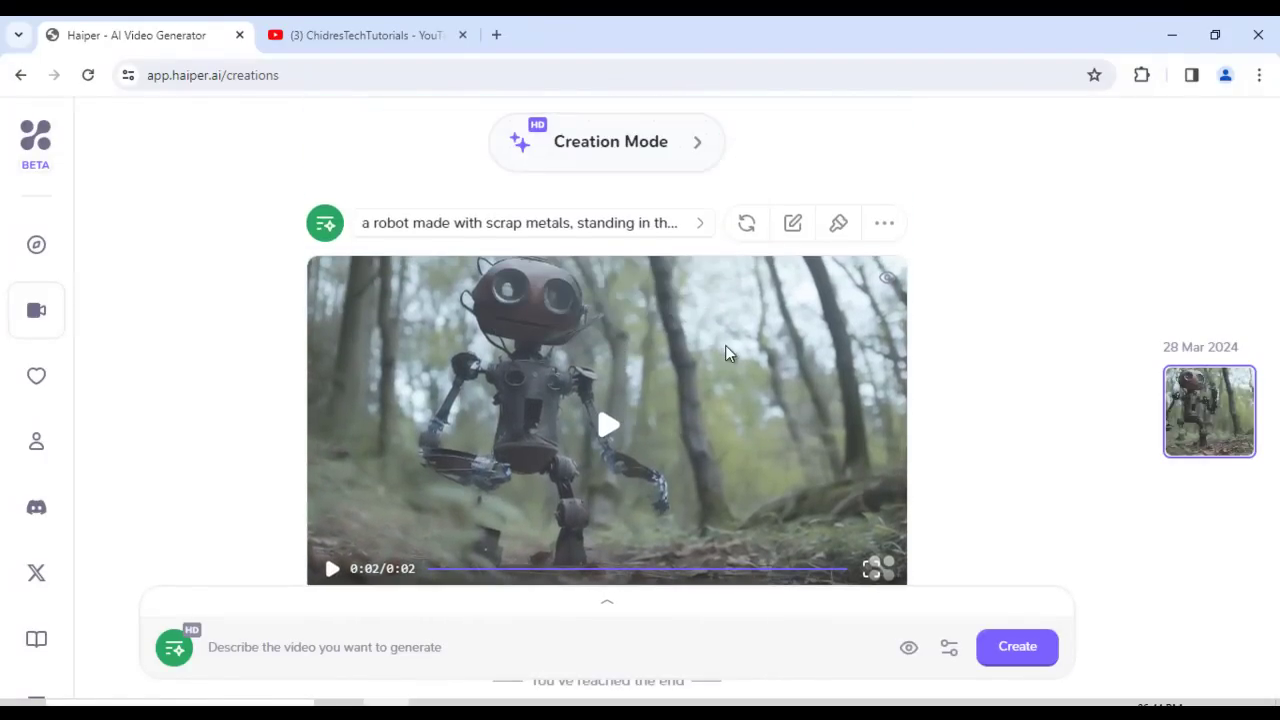
{"action": "scroll", "coordinate": [727, 345], "scroll_direction": "down", "scroll_amount": 1}
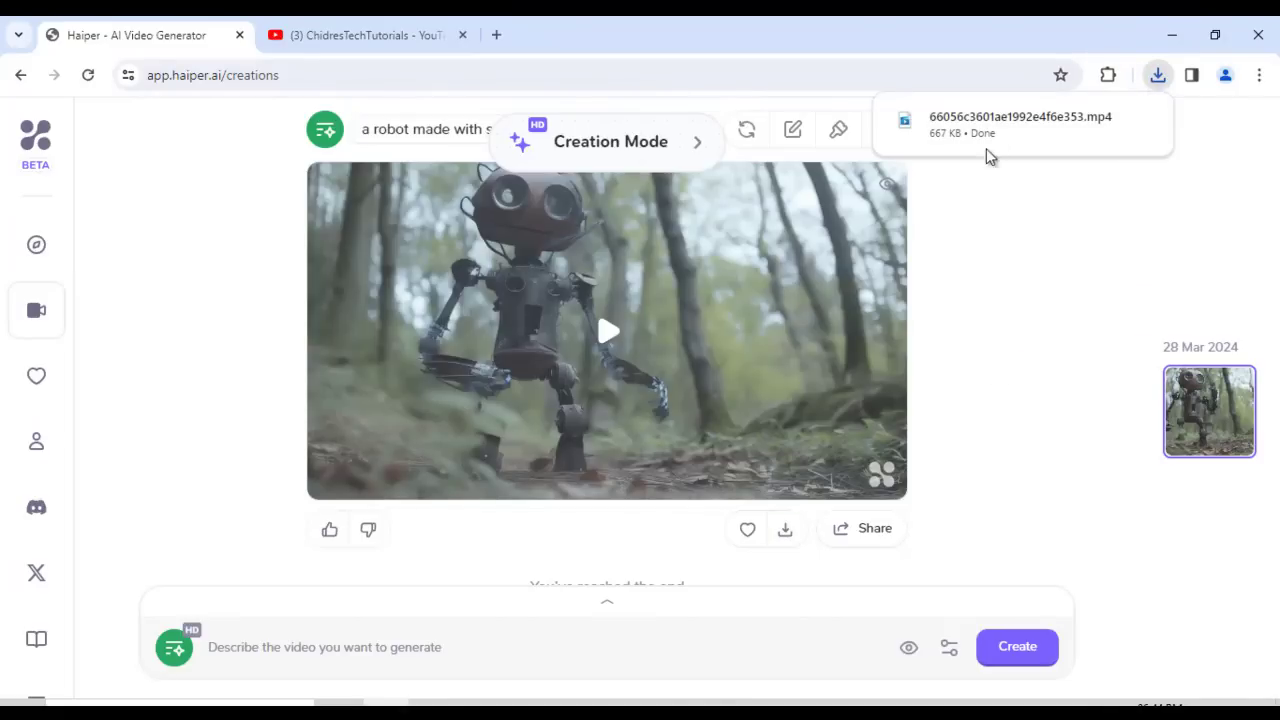
{"action": "left_click", "coordinate": [1107, 122]}
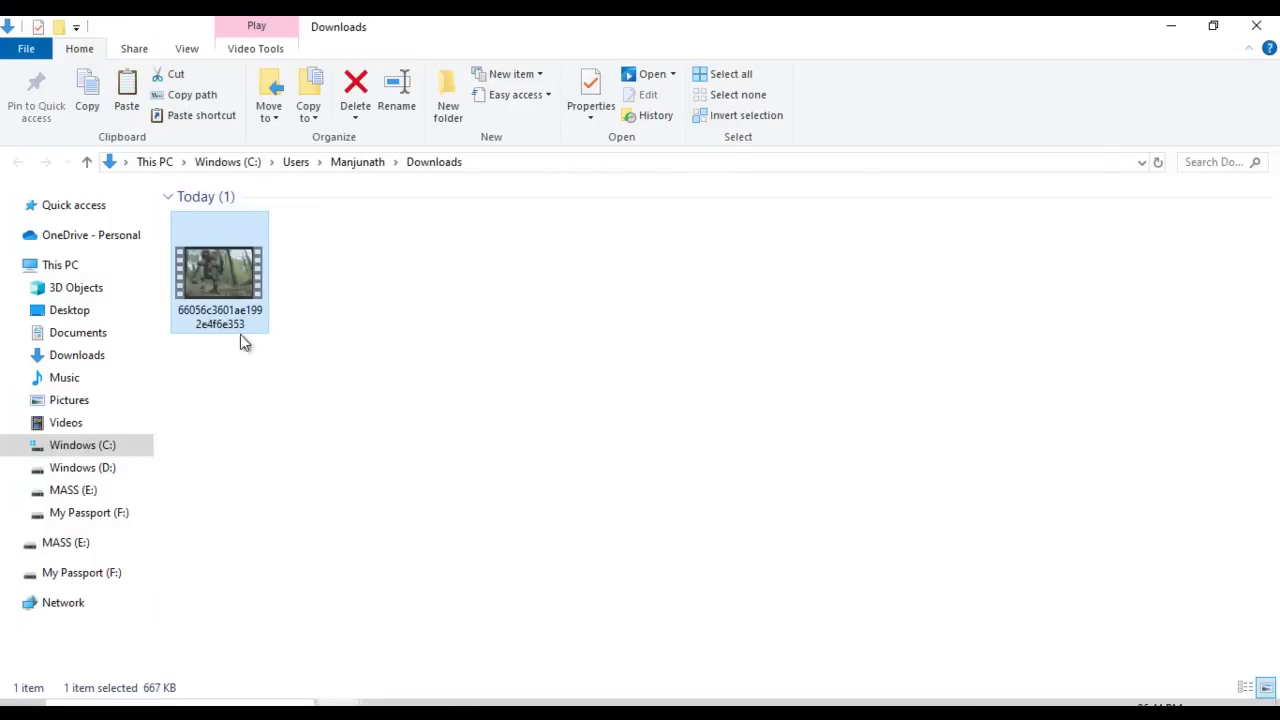
Open the downloaded robot MP4 with VLC media player.
{"action": "right_click", "coordinate": [225, 254]}
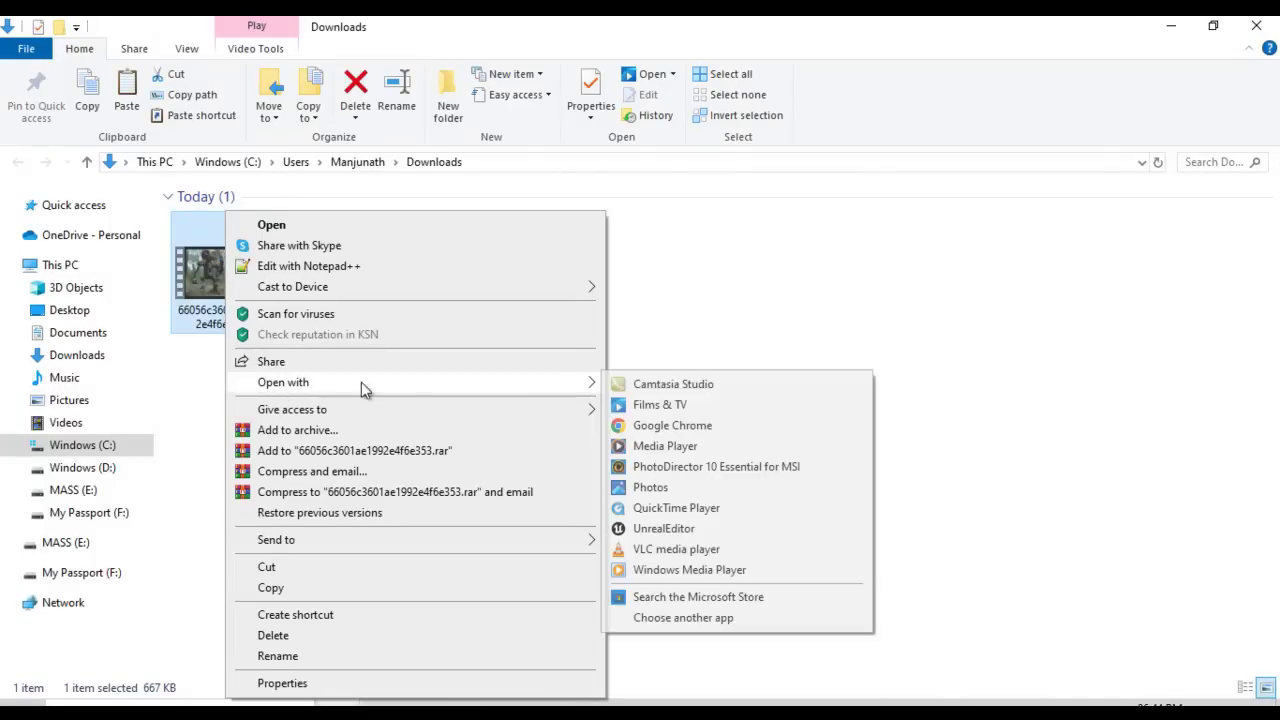
{"action": "left_click", "coordinate": [665, 549]}
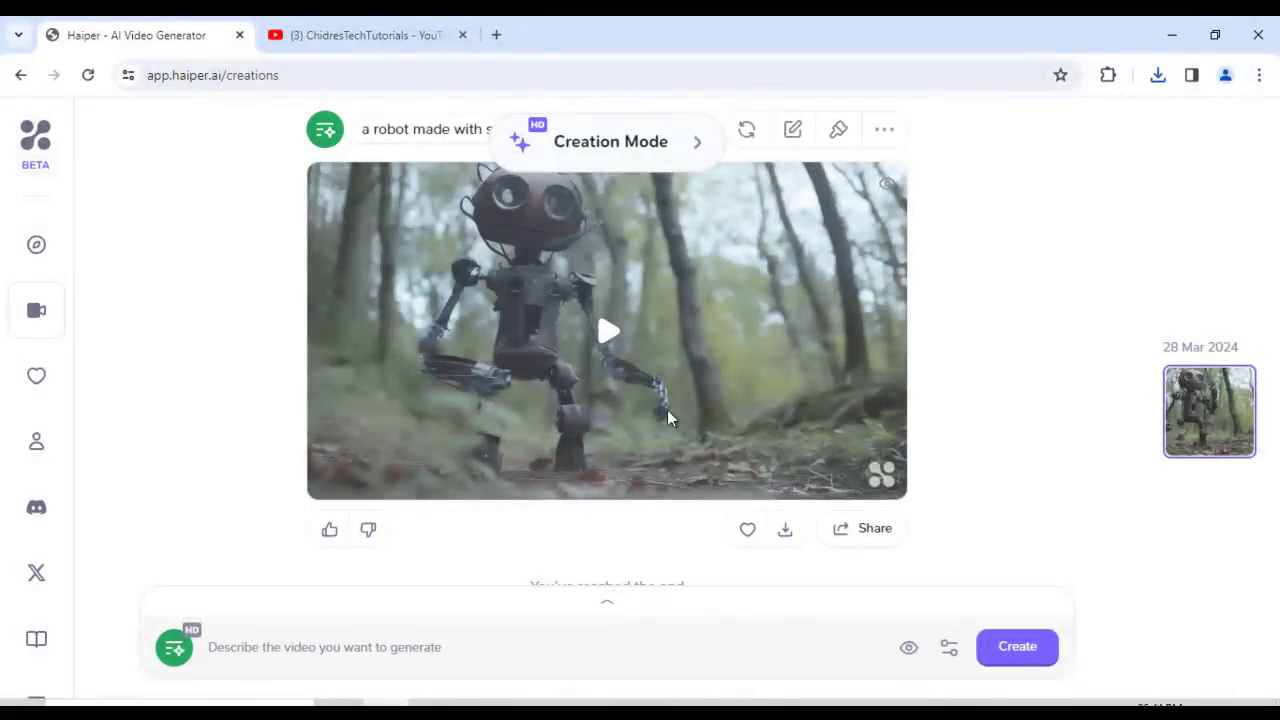
{"action": "mouse_move", "coordinate": [731, 425]}
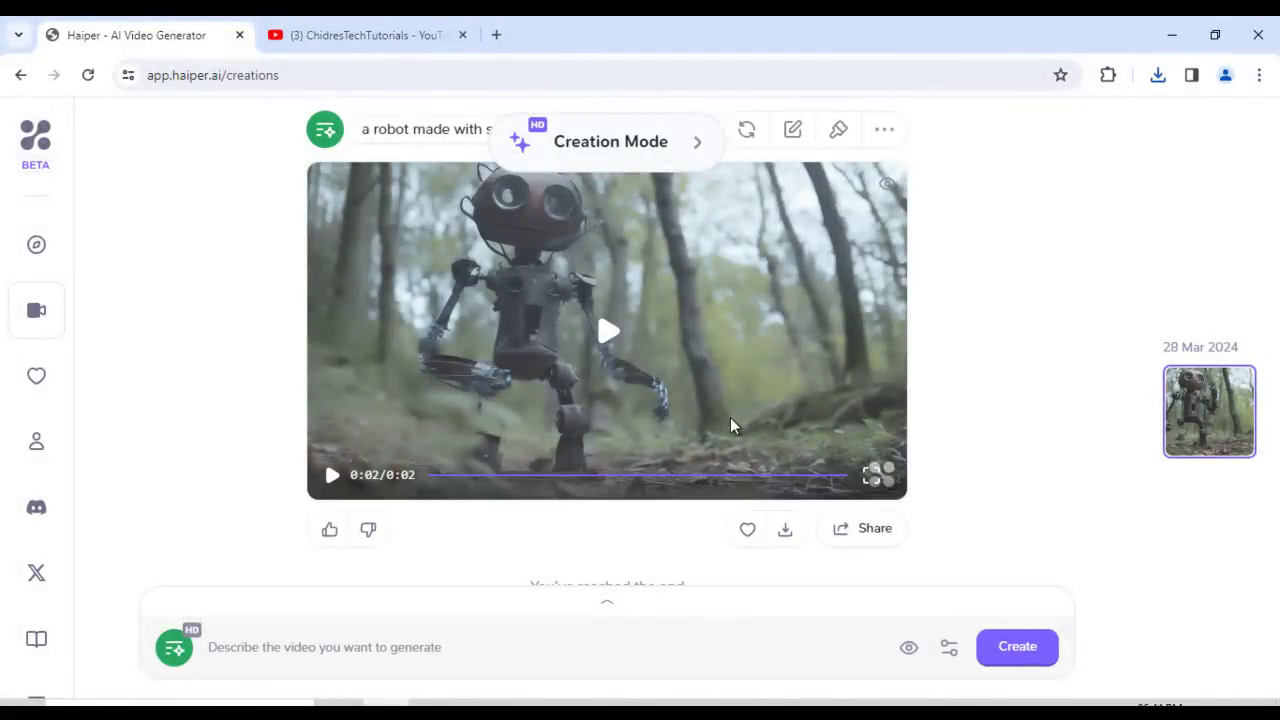
Scroll through the Creations feed around the finished robot clip.
{"action": "scroll", "coordinate": [730, 418], "scroll_direction": "down", "scroll_amount": 1}
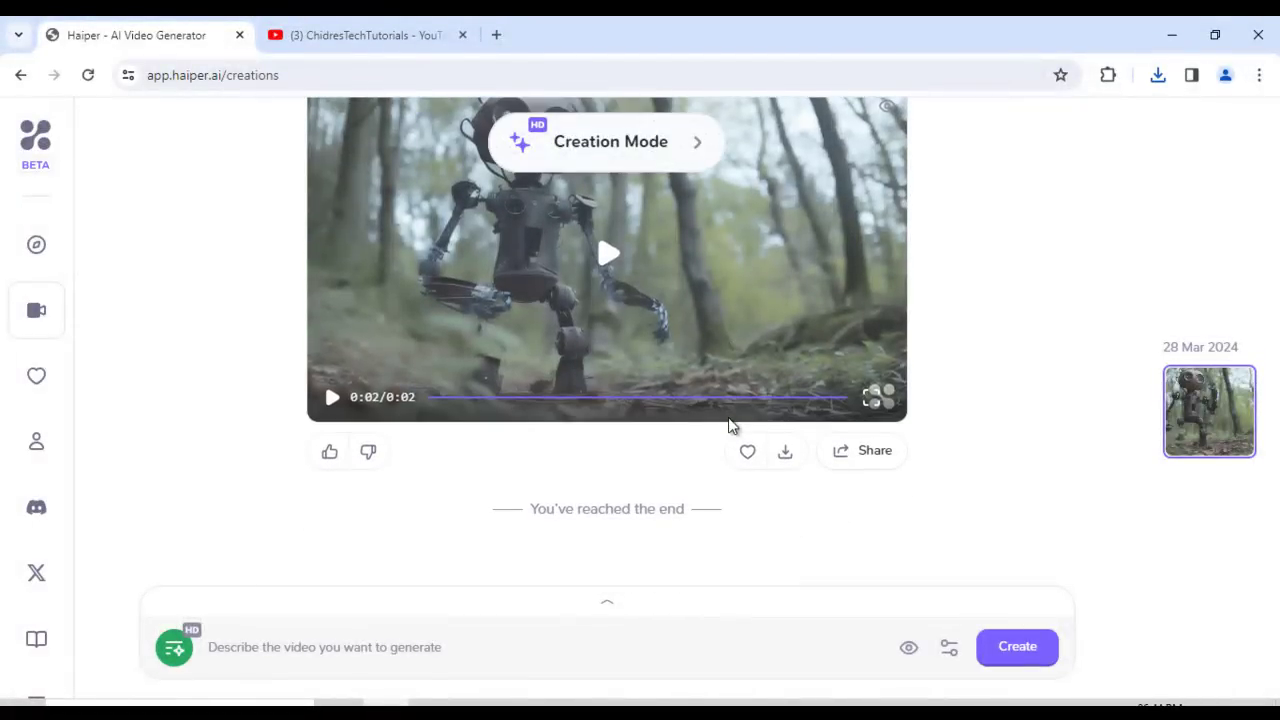
{"action": "scroll", "coordinate": [660, 440], "scroll_direction": "up", "scroll_amount": 2}
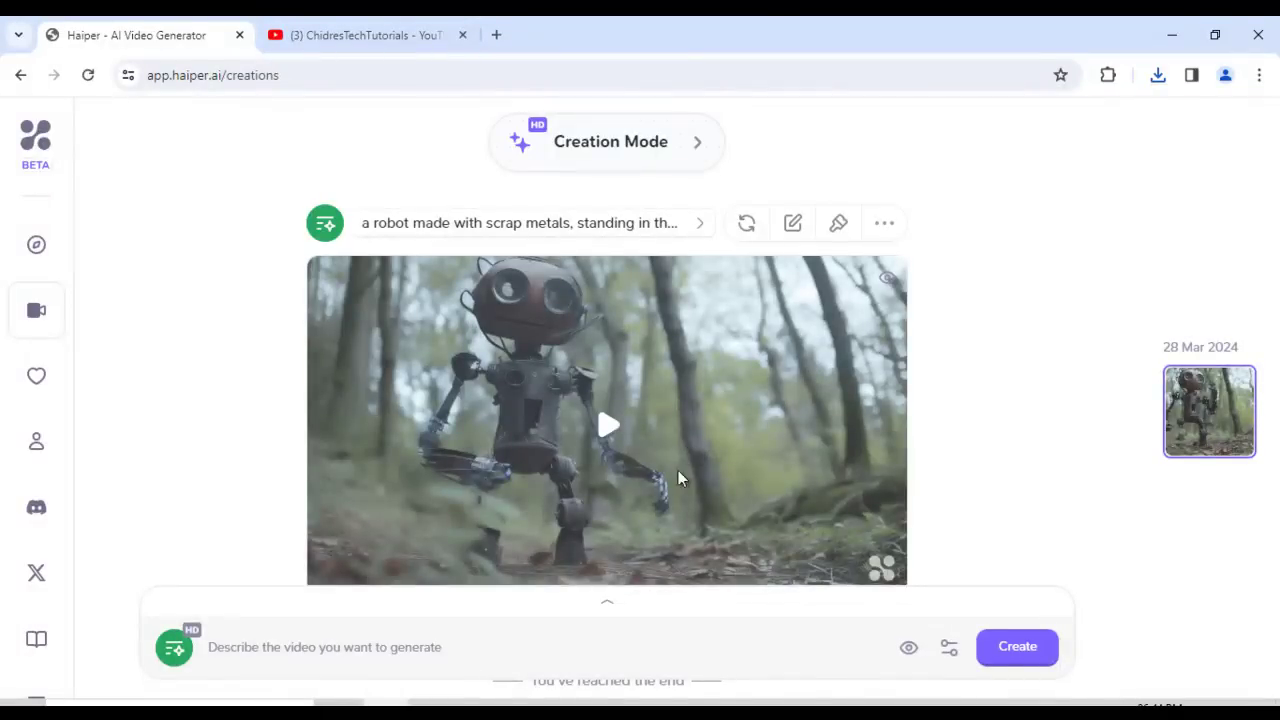
{"action": "scroll", "coordinate": [741, 422], "scroll_direction": "down", "scroll_amount": 1}
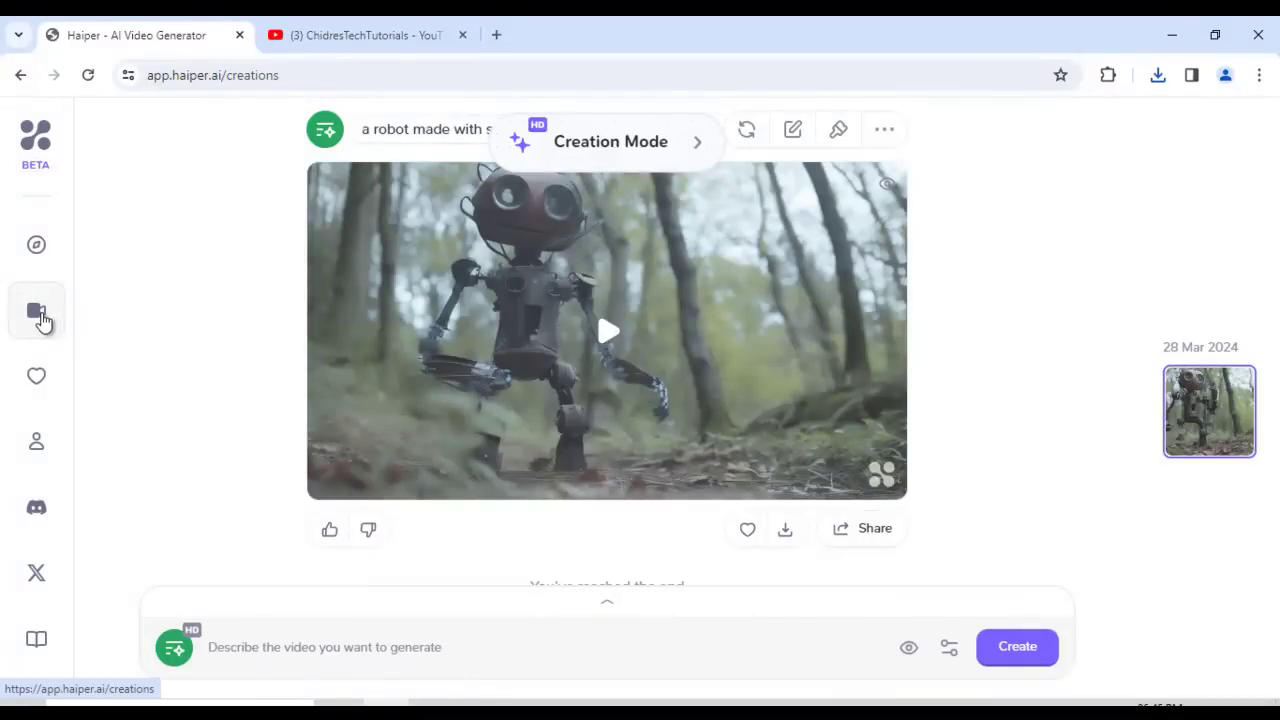
{"action": "scroll", "coordinate": [628, 362], "scroll_direction": "up", "scroll_amount": 1}
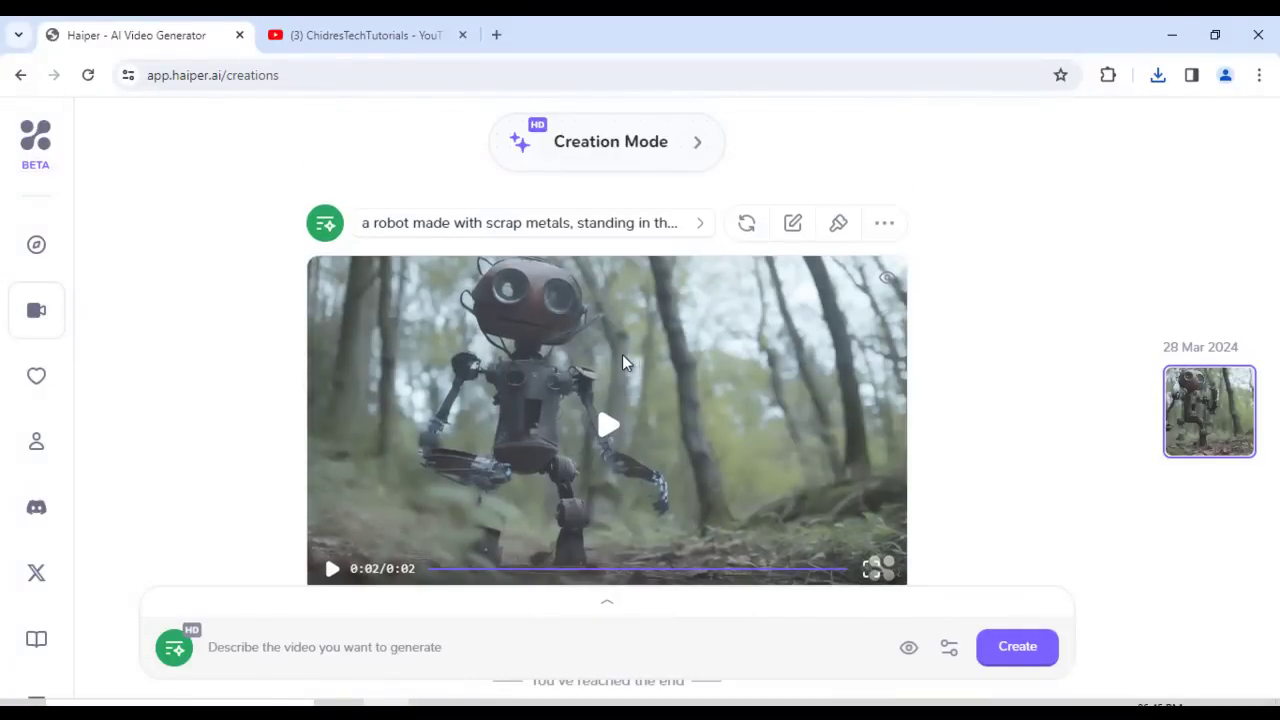
Choose Animate Your Image and upload robot-made-with-scrap-metals from the Desktop.
{"action": "left_click", "coordinate": [36, 310]}
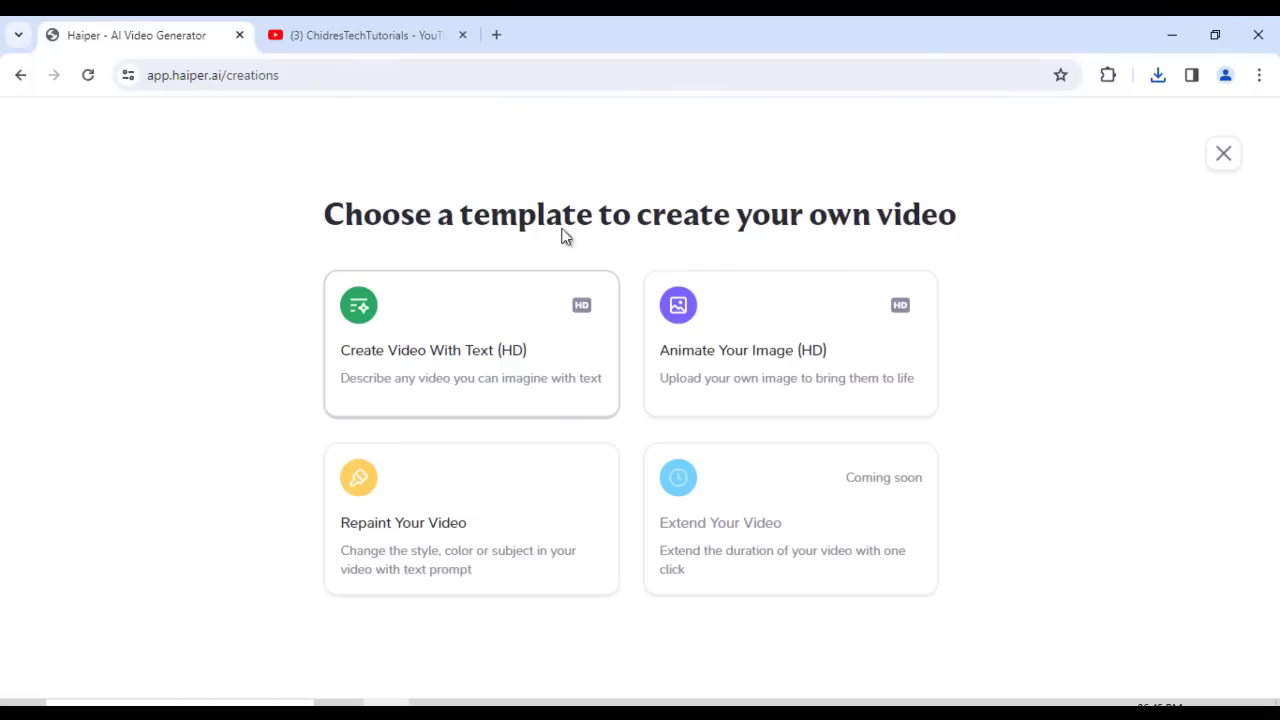
{"action": "left_click", "coordinate": [754, 360]}
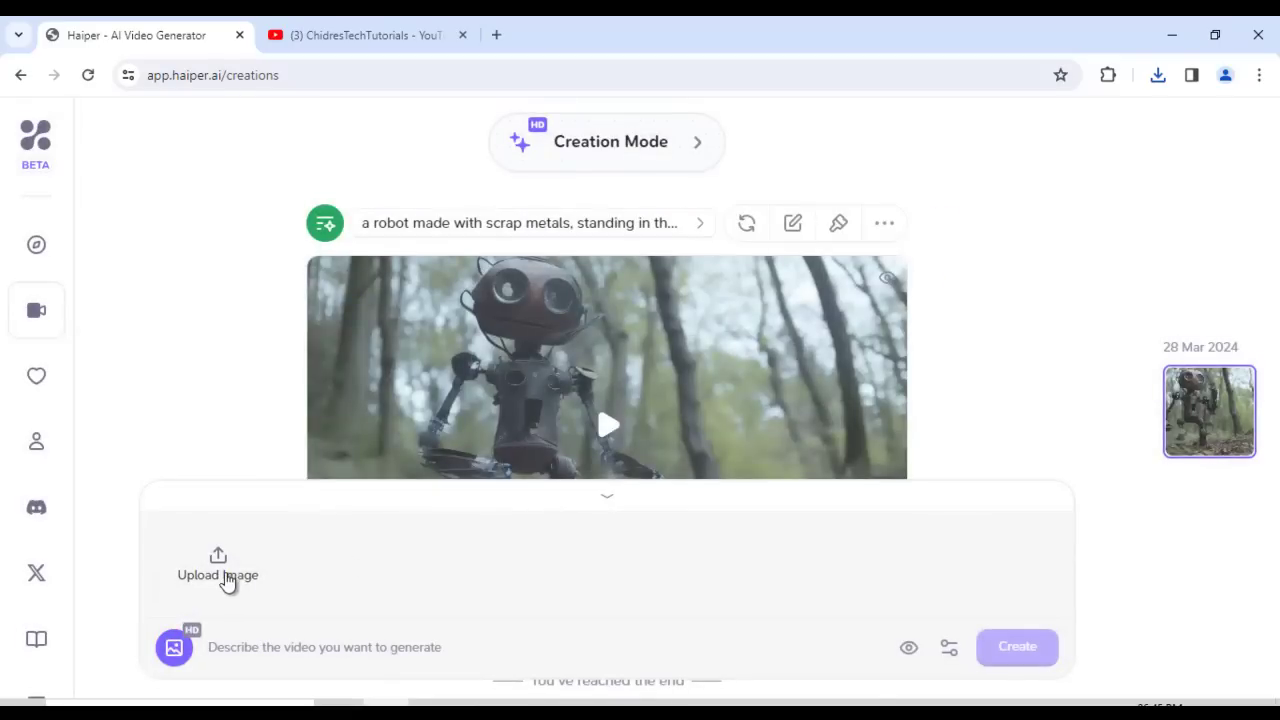
{"action": "left_click", "coordinate": [222, 580]}
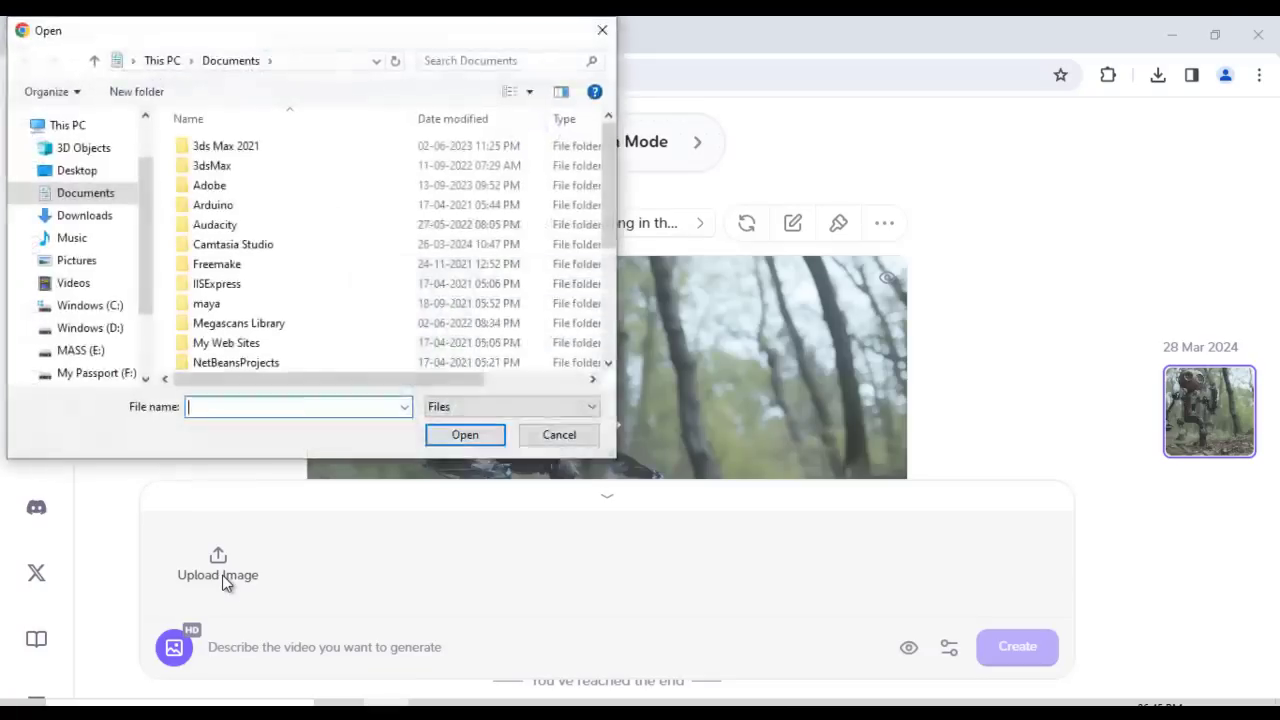
{"action": "left_click", "coordinate": [84, 171]}
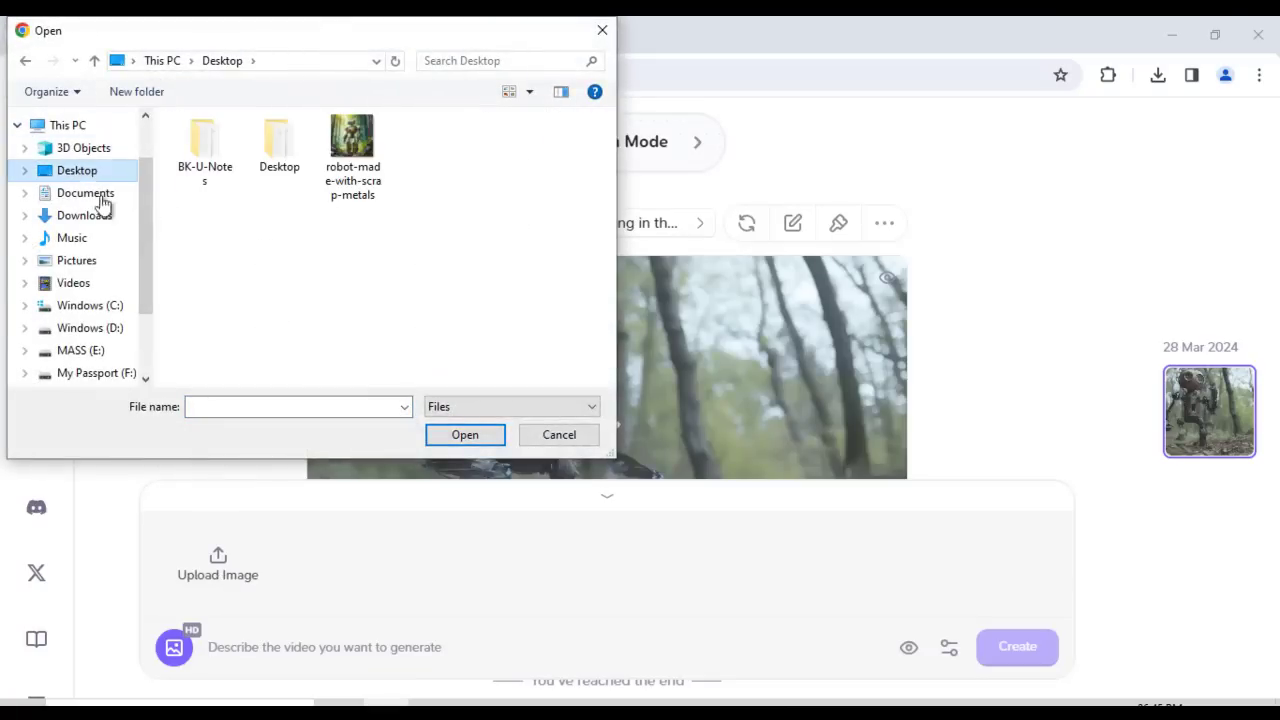
{"action": "left_click", "coordinate": [370, 148]}
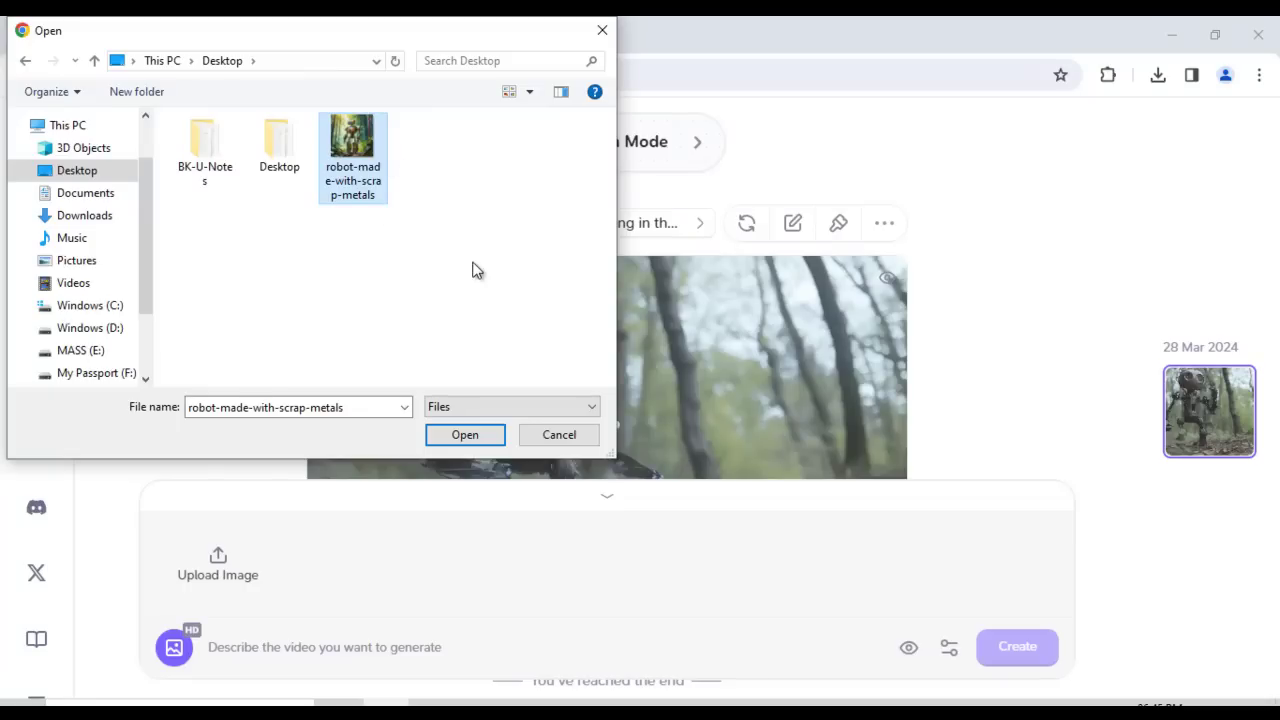
{"action": "left_click", "coordinate": [471, 436]}
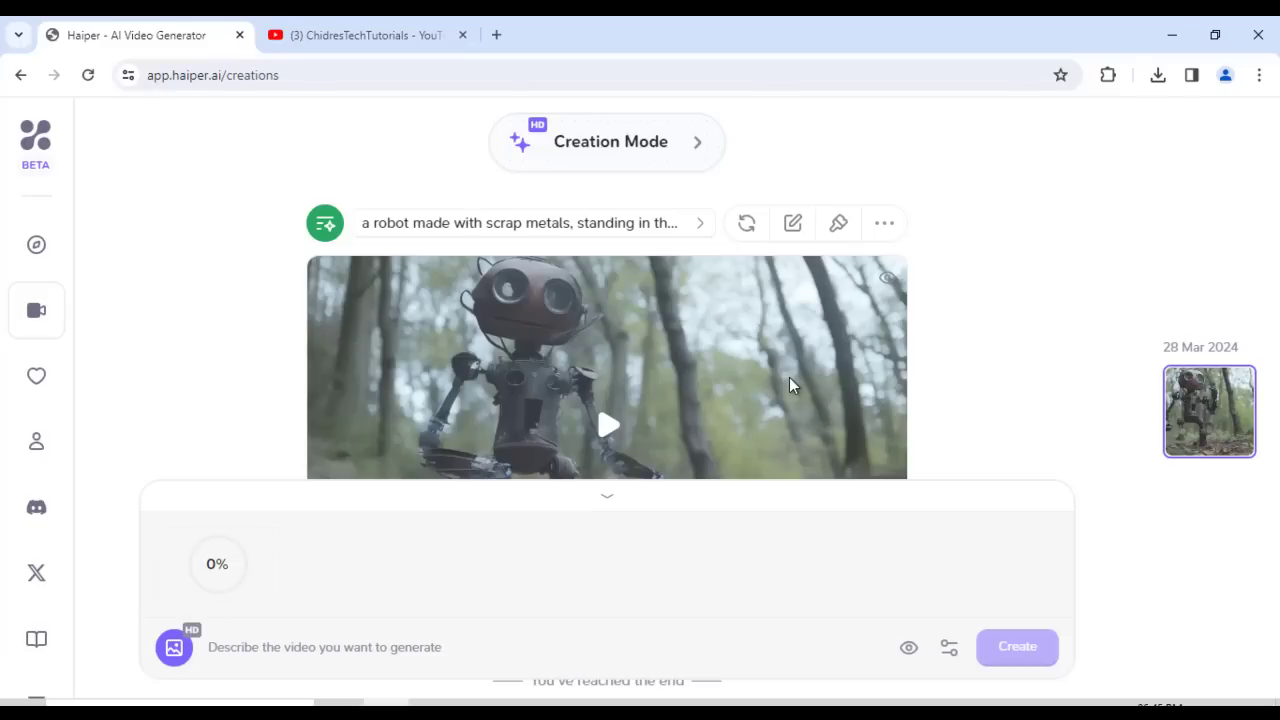
Enter the animation prompt 'a robot made with scrap metals, standing in the forest, looking for future'.
{"action": "scroll", "coordinate": [780, 375], "scroll_direction": "down", "scroll_amount": 2}
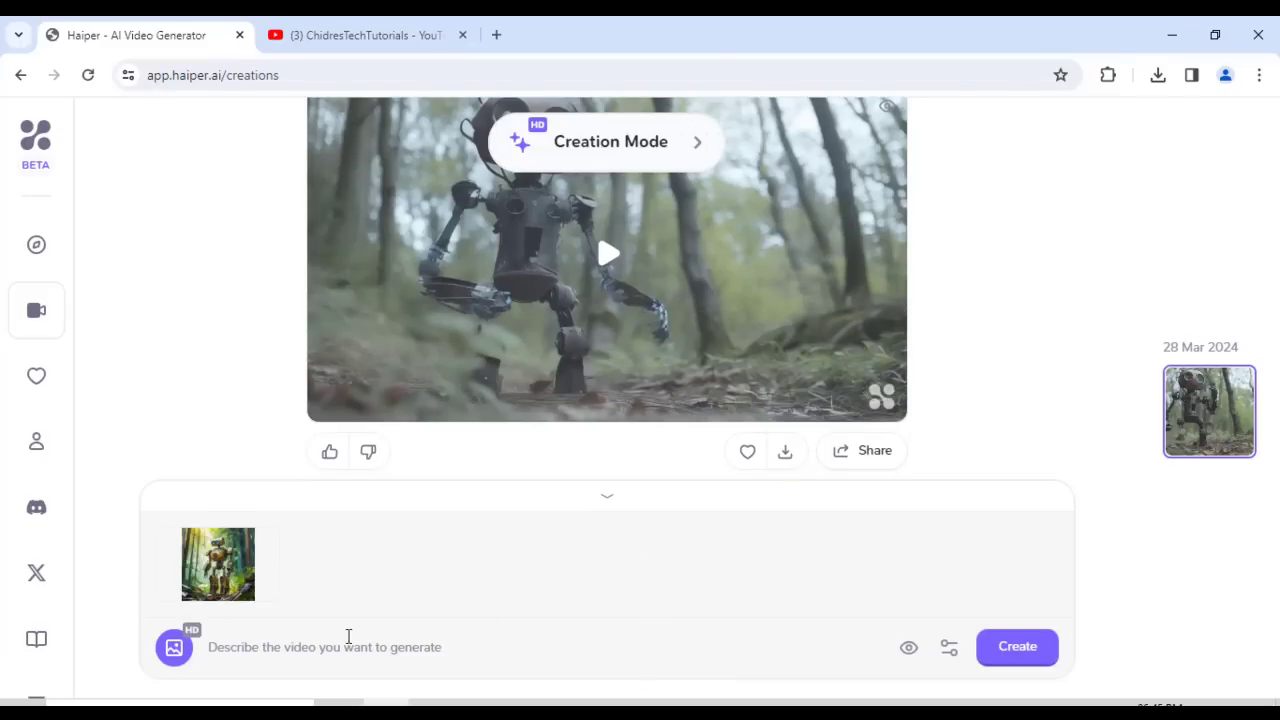
{"action": "scroll", "coordinate": [348, 636], "scroll_direction": "up", "scroll_amount": 2}
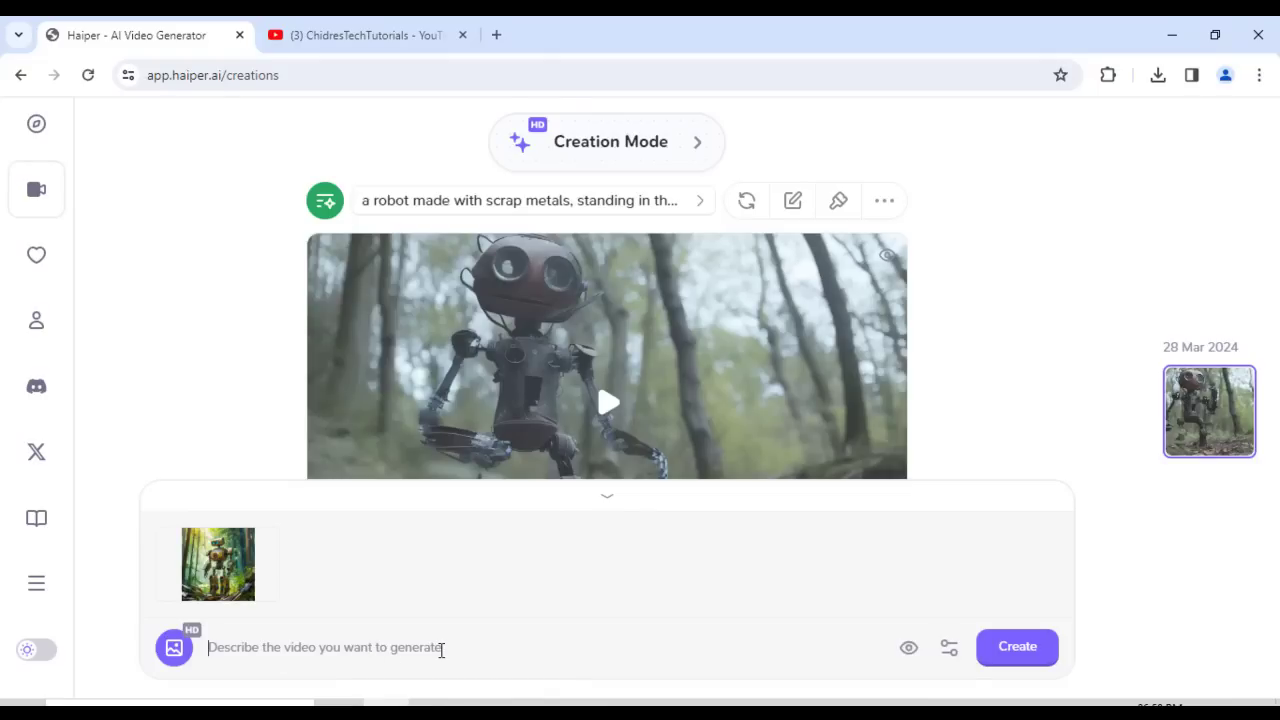
{"action": "type", "text": "a rob"}
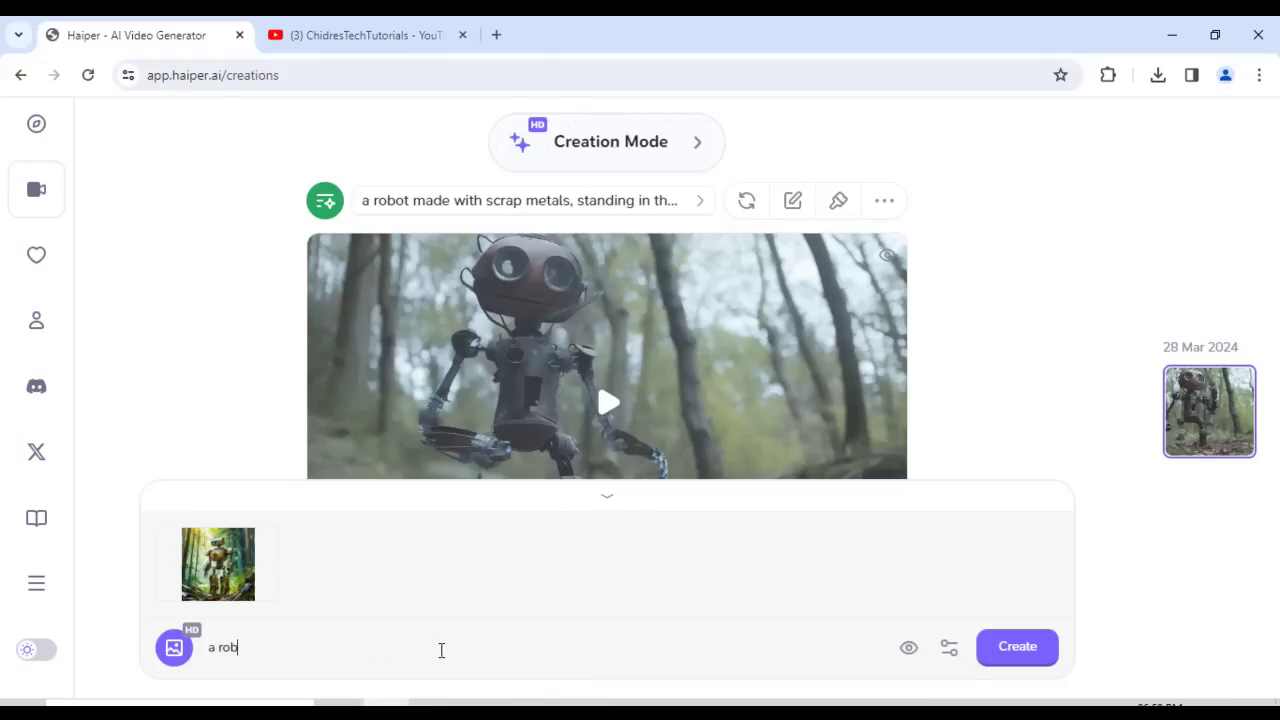
{"action": "type", "text": "ot made with scrap "}
{"action": "type", "text": "metals, standing in the"}
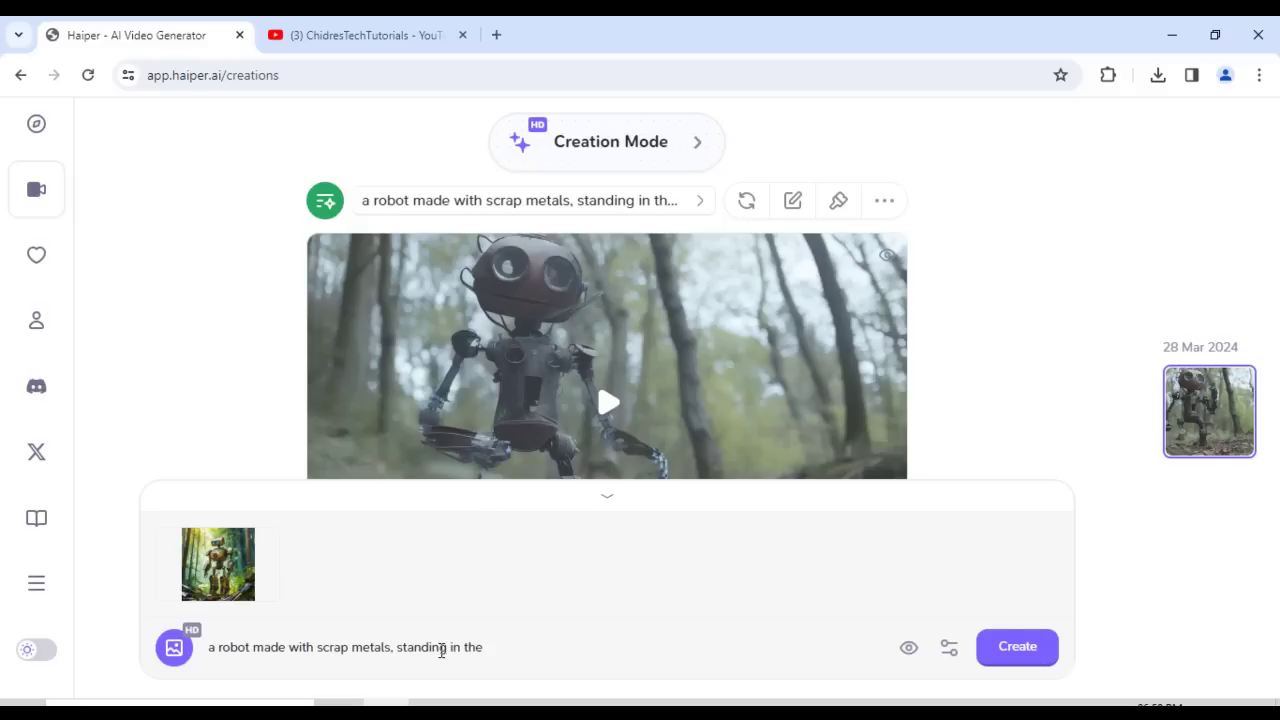
{"action": "type", "text": ", looking for future"}
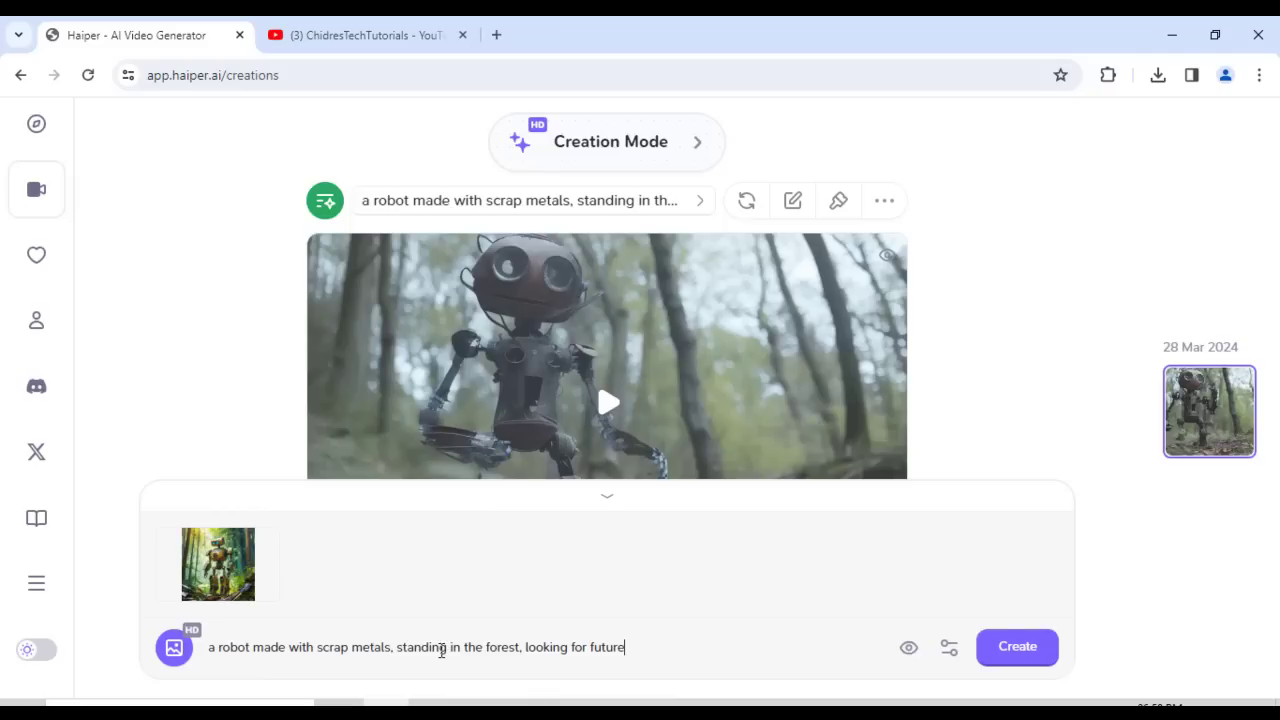
Set the video duration to 4 seconds and create the image-to-video clip.
{"action": "left_click", "coordinate": [949, 651]}
{"action": "left_click", "coordinate": [862, 580]}
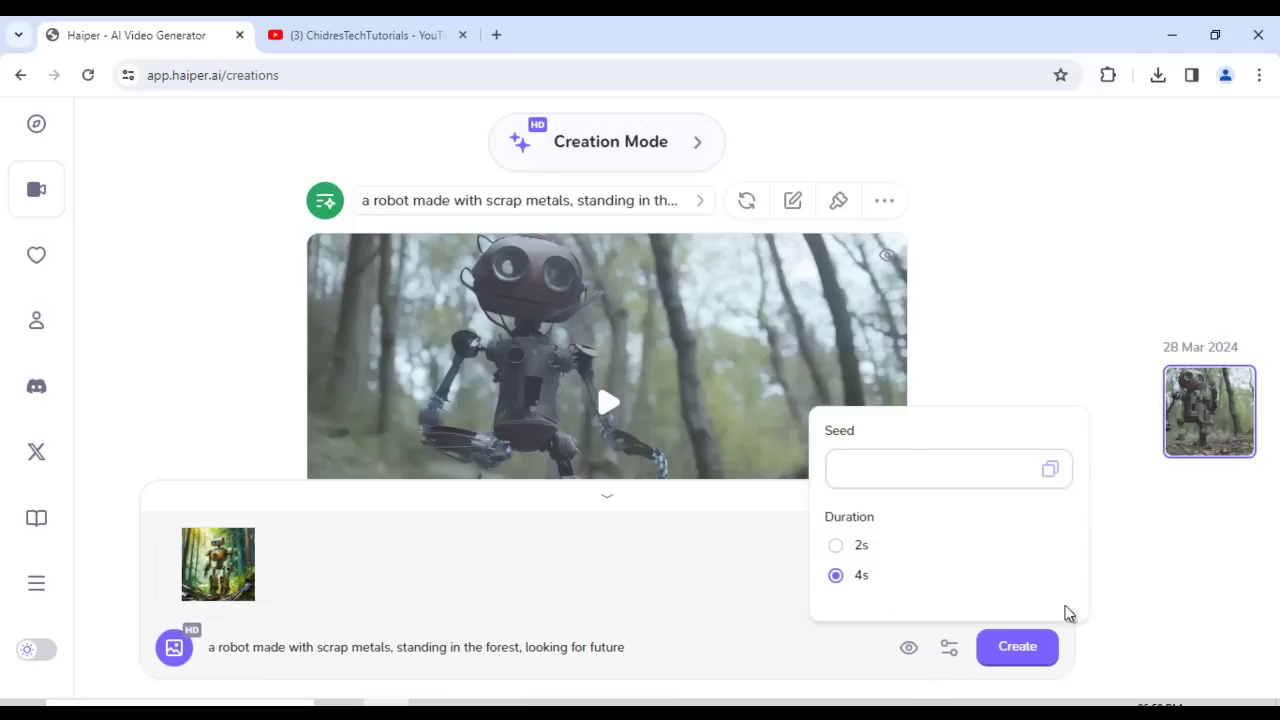
{"action": "left_click", "coordinate": [1171, 617]}
{"action": "left_click", "coordinate": [1022, 655]}
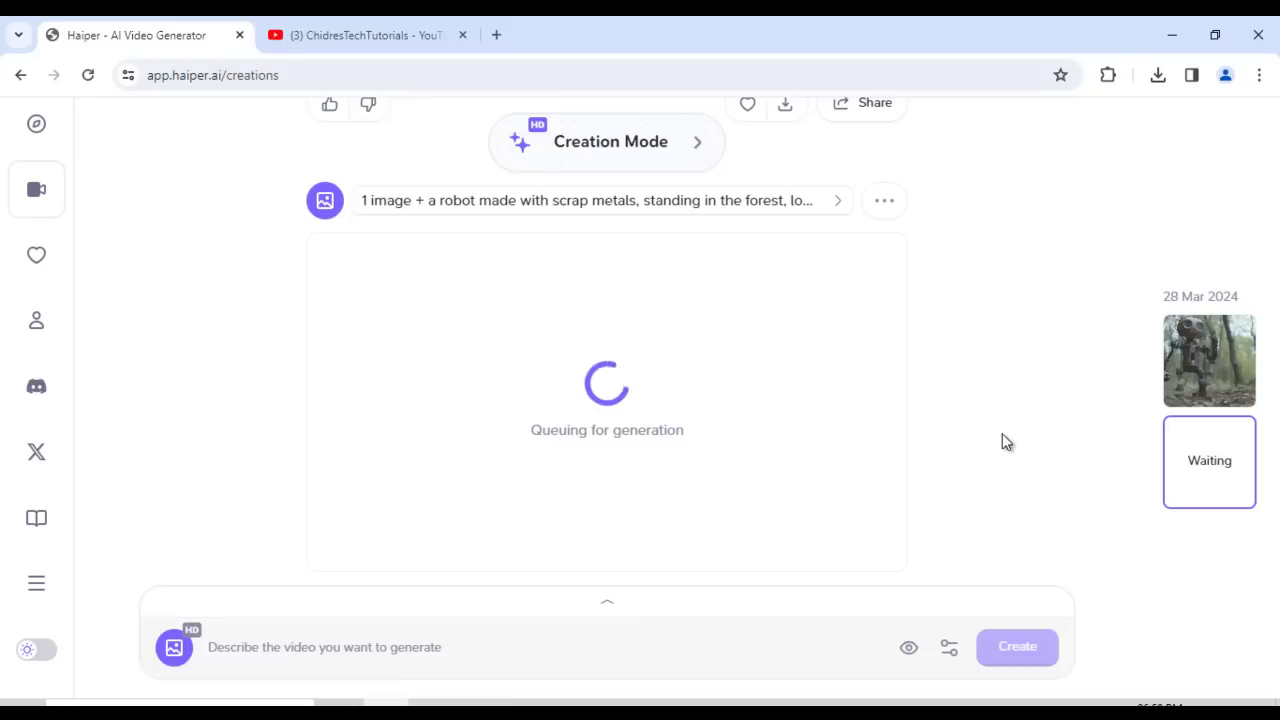
{"action": "scroll", "coordinate": [685, 420], "scroll_direction": "down", "scroll_amount": 1}
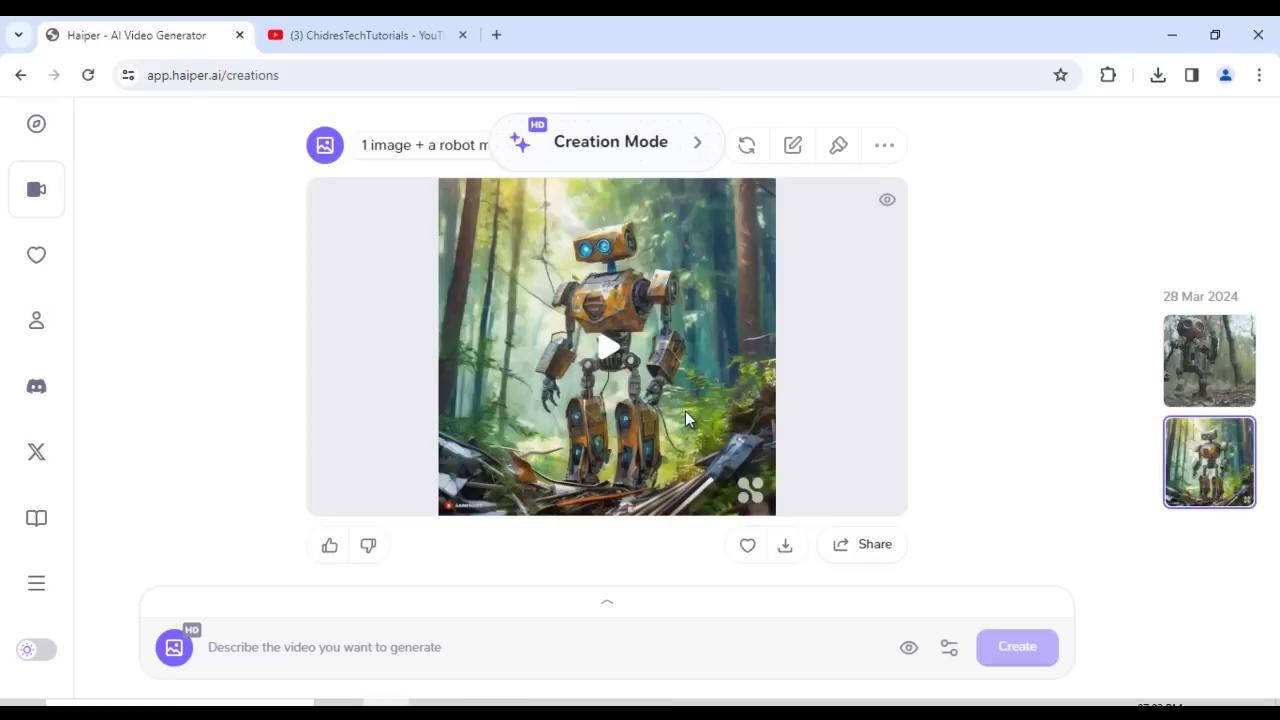
Play the animated yellow robot video twice, then download it as a 1,892 KB MP4.
{"action": "left_click", "coordinate": [608, 352]}
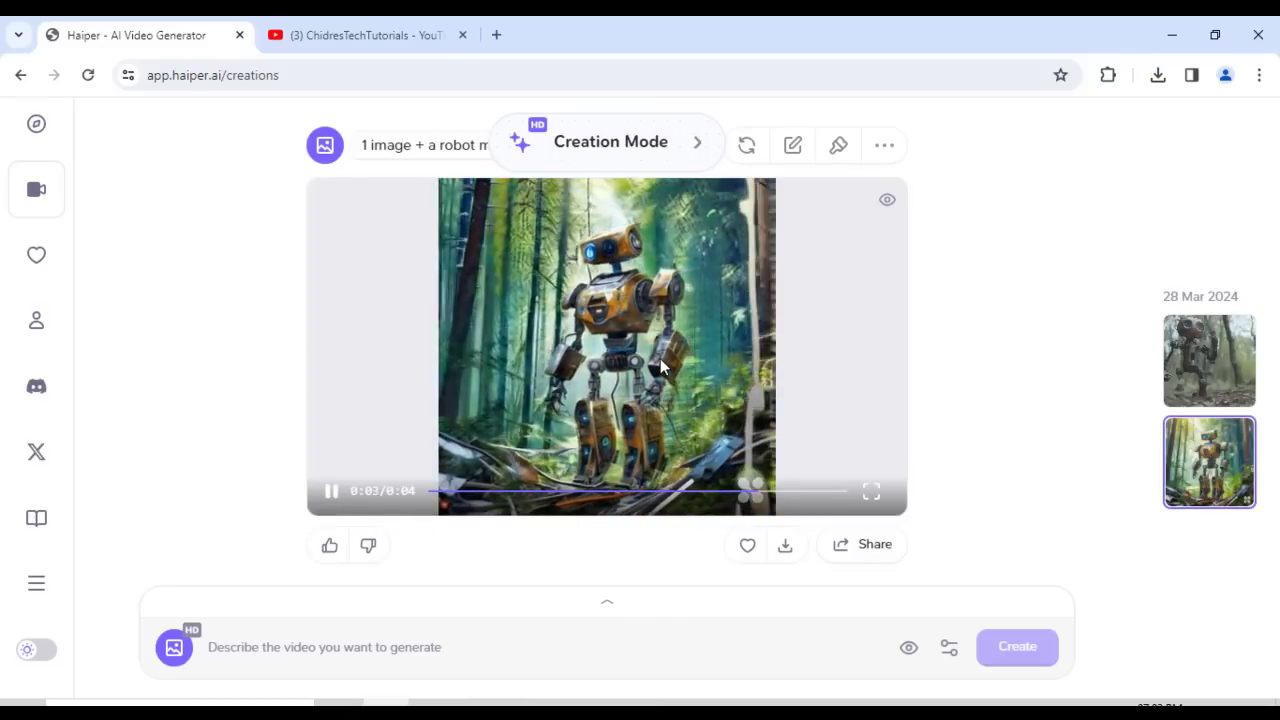
{"action": "left_click", "coordinate": [608, 358]}
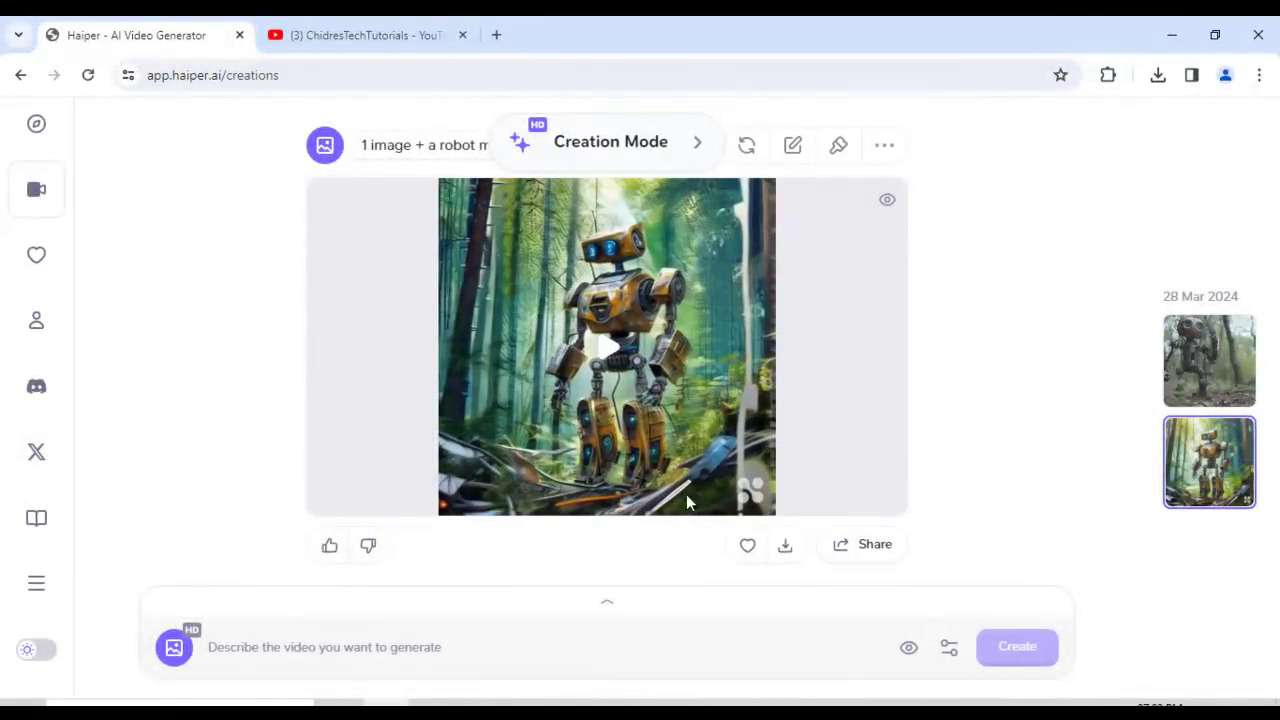
{"action": "left_click", "coordinate": [788, 556]}
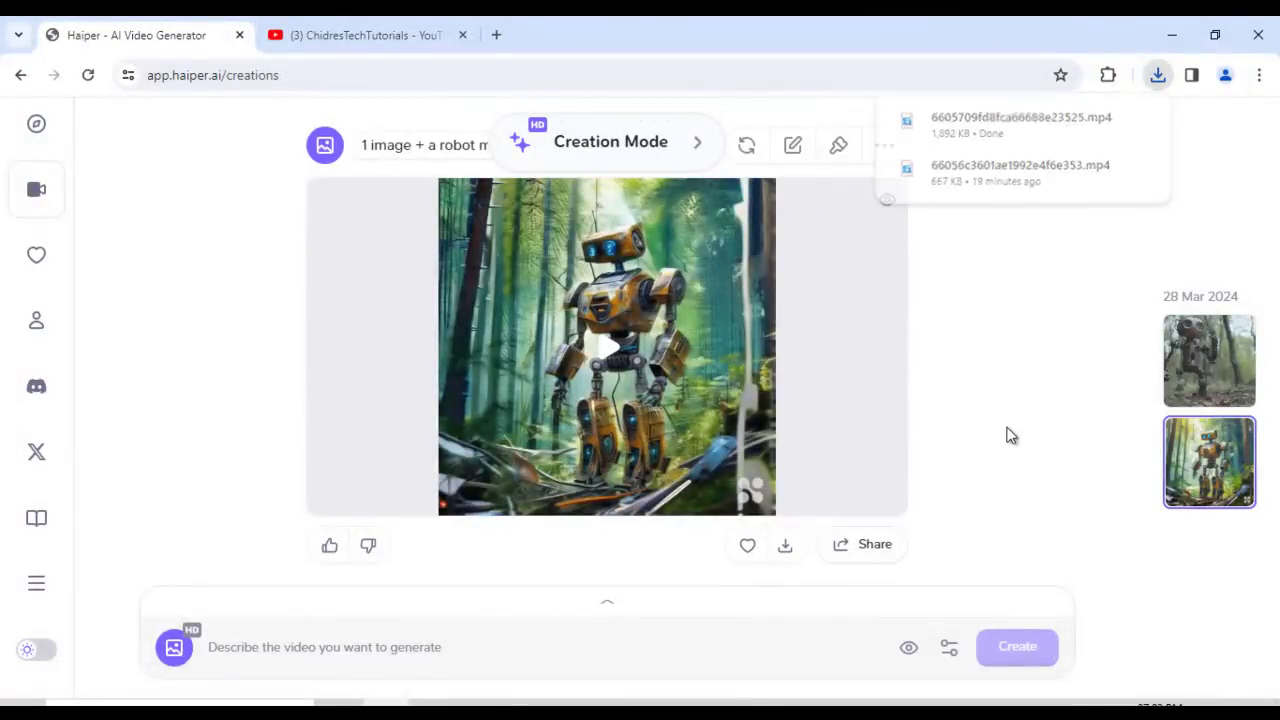
{"action": "scroll", "coordinate": [1008, 480], "scroll_direction": "up", "scroll_amount": 3}
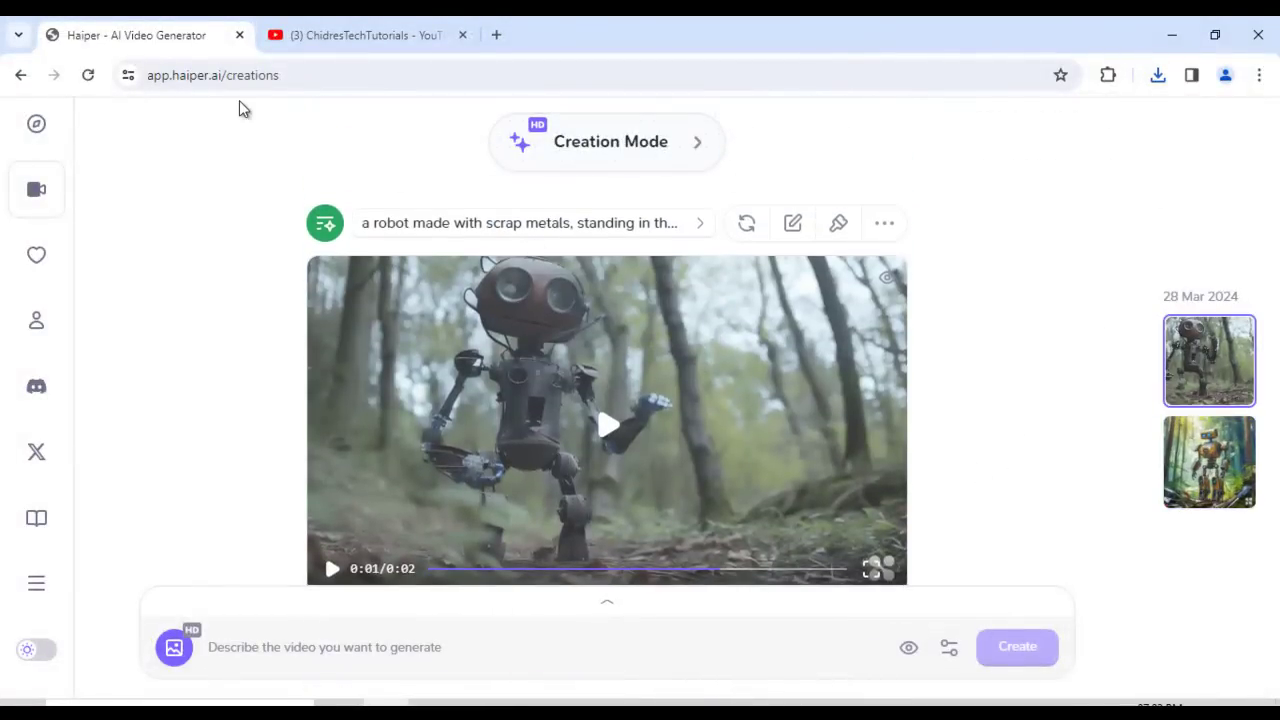
Browse the Explore page of community example videos.
{"action": "left_click", "coordinate": [36, 126]}
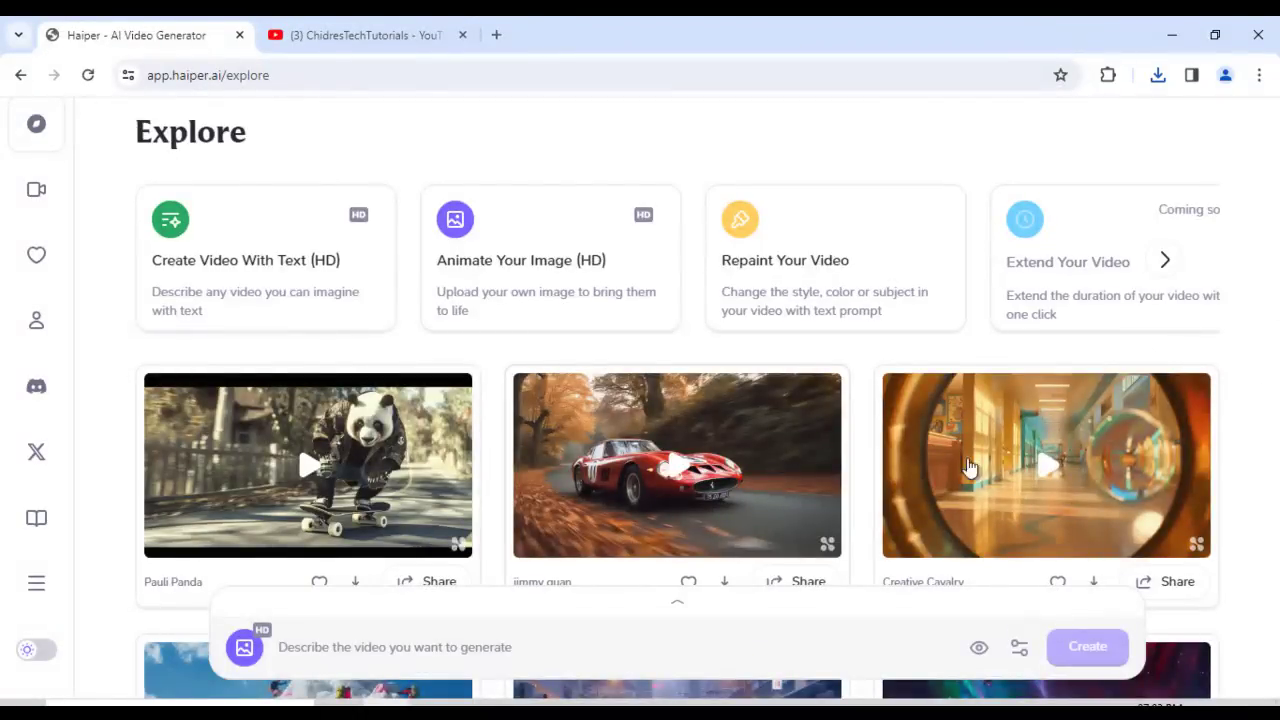
{"action": "scroll", "coordinate": [813, 480], "scroll_direction": "down", "scroll_amount": 3}
{"action": "scroll", "coordinate": [717, 474], "scroll_direction": "up", "scroll_amount": 4}
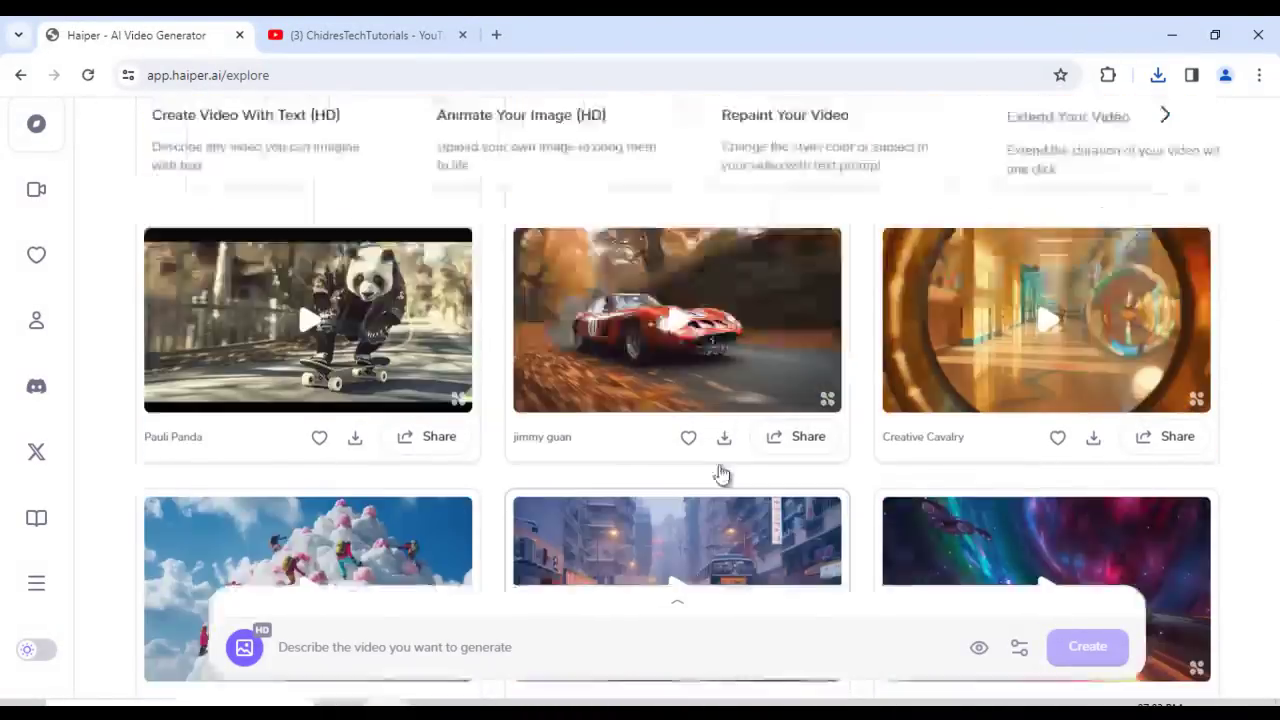
Back in Creations, set Creation Mode to the Repaint Your Video template.
{"action": "left_click", "coordinate": [36, 193]}
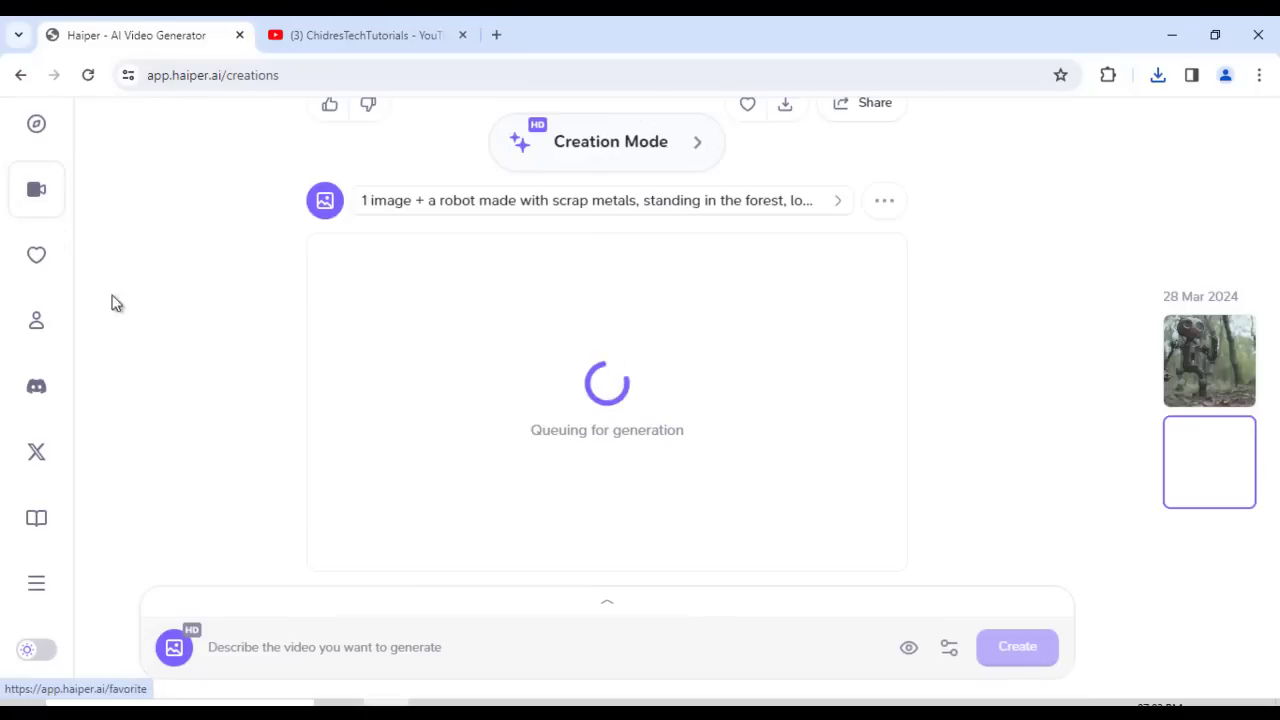
{"action": "scroll", "coordinate": [715, 420], "scroll_direction": "up", "scroll_amount": 1}
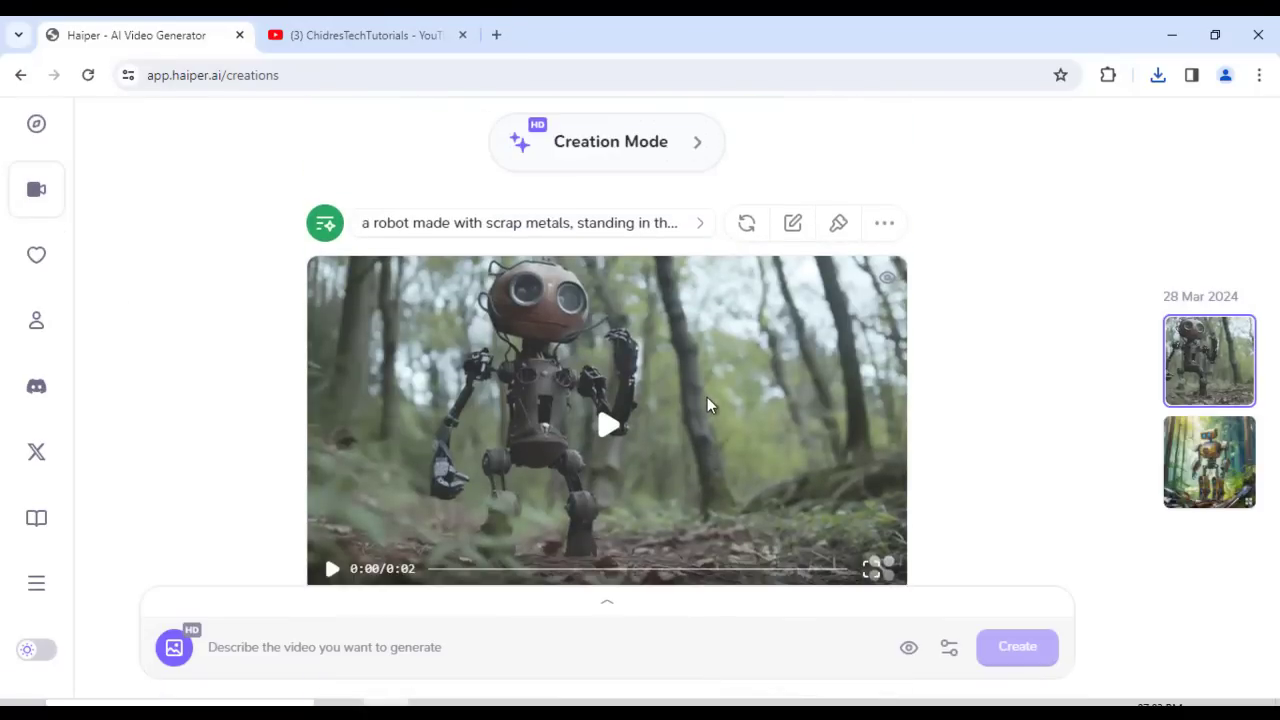
{"action": "scroll", "coordinate": [718, 445], "scroll_direction": "down", "scroll_amount": 5}
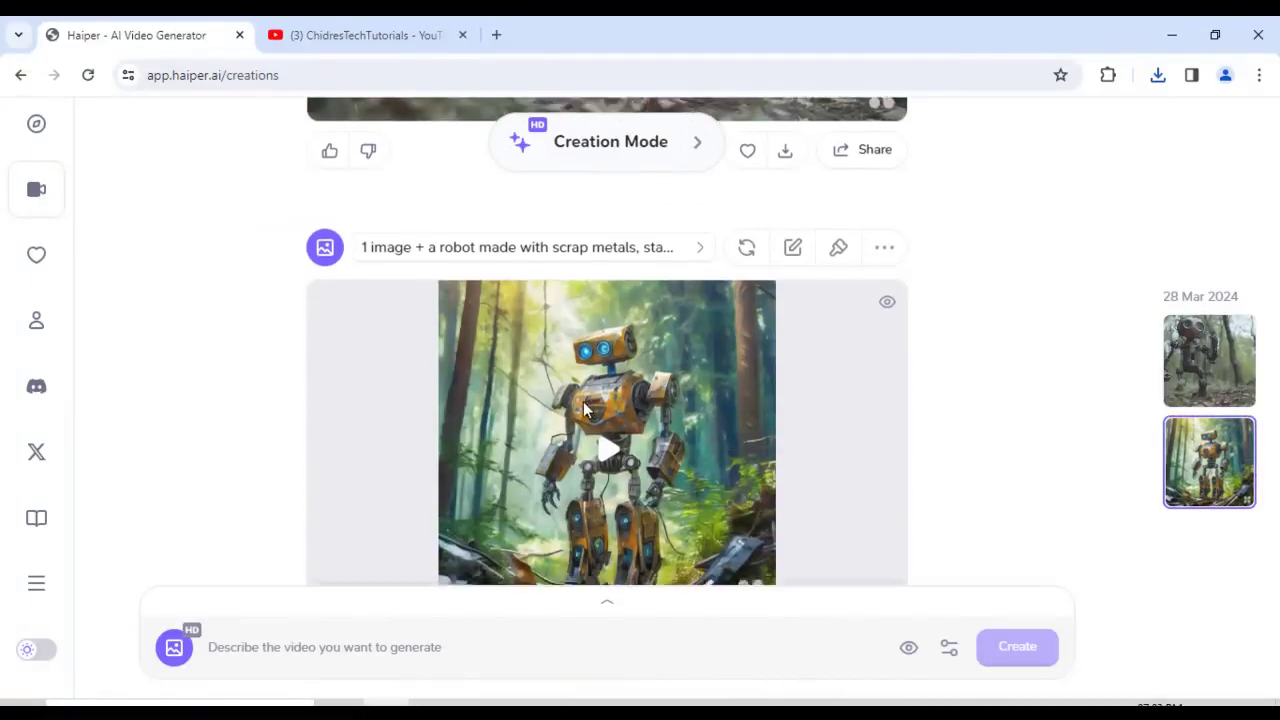
{"action": "scroll", "coordinate": [585, 405], "scroll_direction": "down", "scroll_amount": 2}
{"action": "scroll", "coordinate": [600, 505], "scroll_direction": "up", "scroll_amount": 4}
{"action": "scroll", "coordinate": [610, 320], "scroll_direction": "up", "scroll_amount": 3}
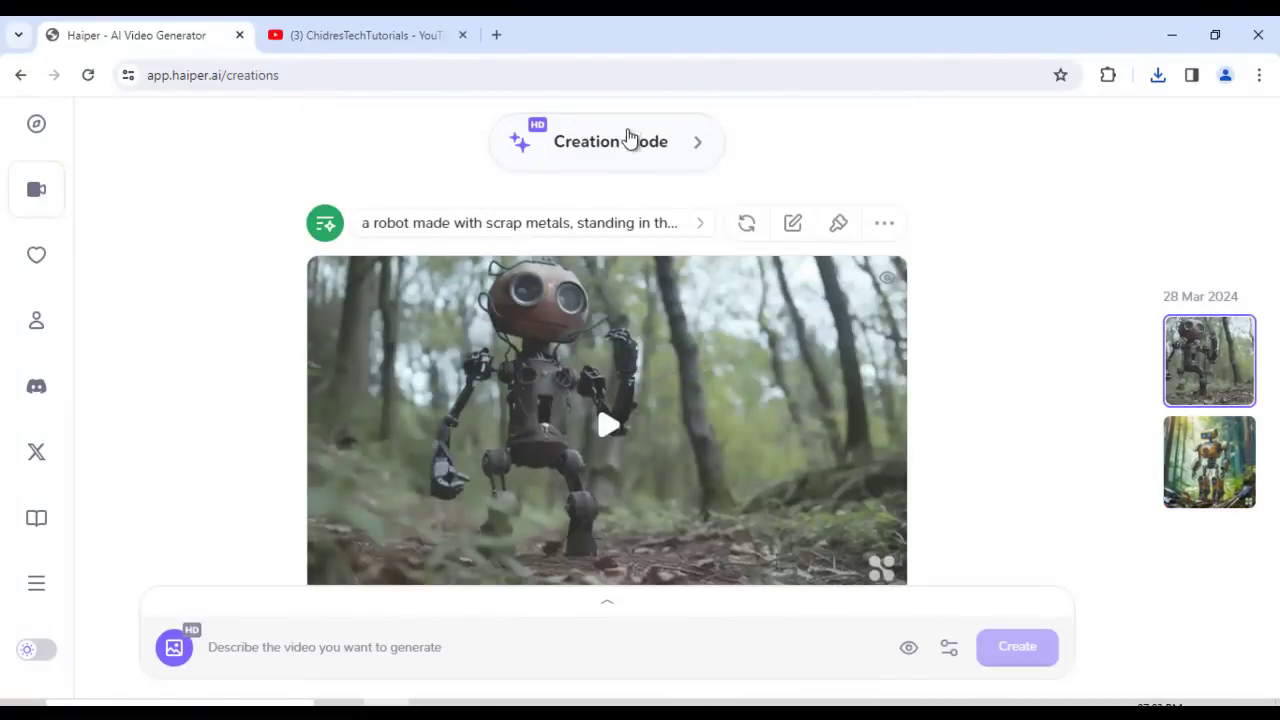
{"action": "left_click", "coordinate": [676, 148]}
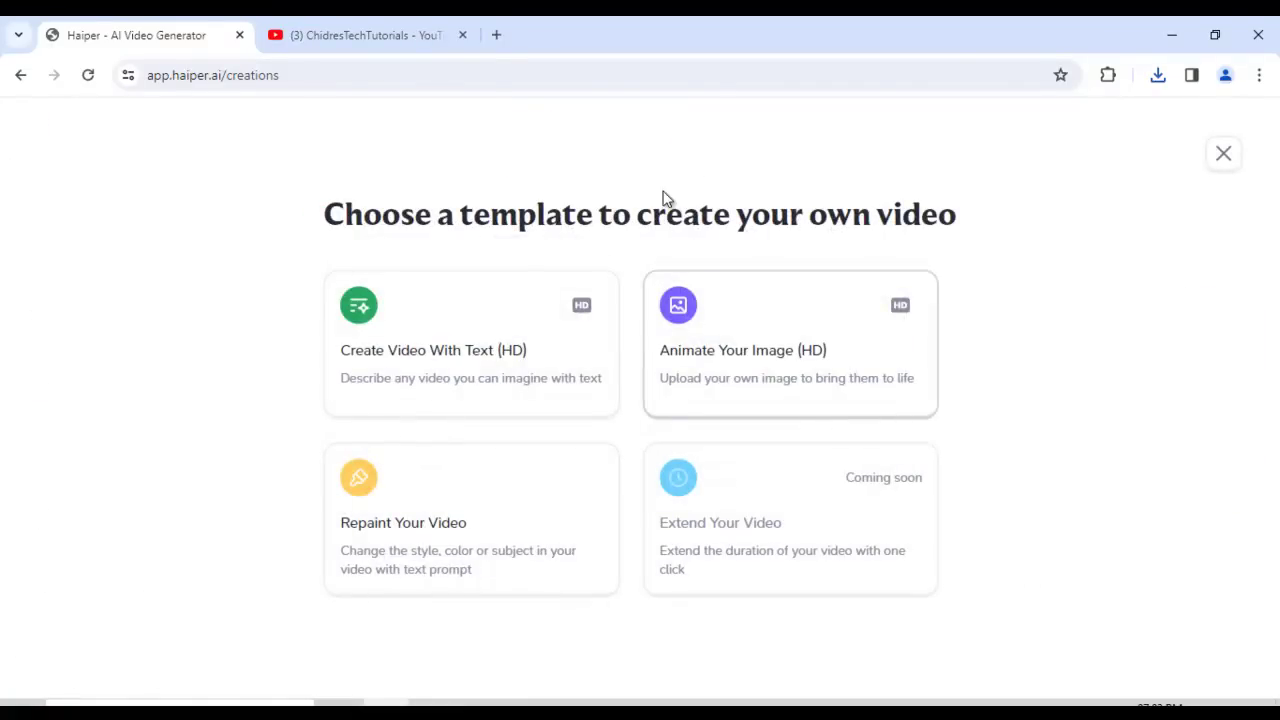
{"action": "left_click", "coordinate": [444, 530]}
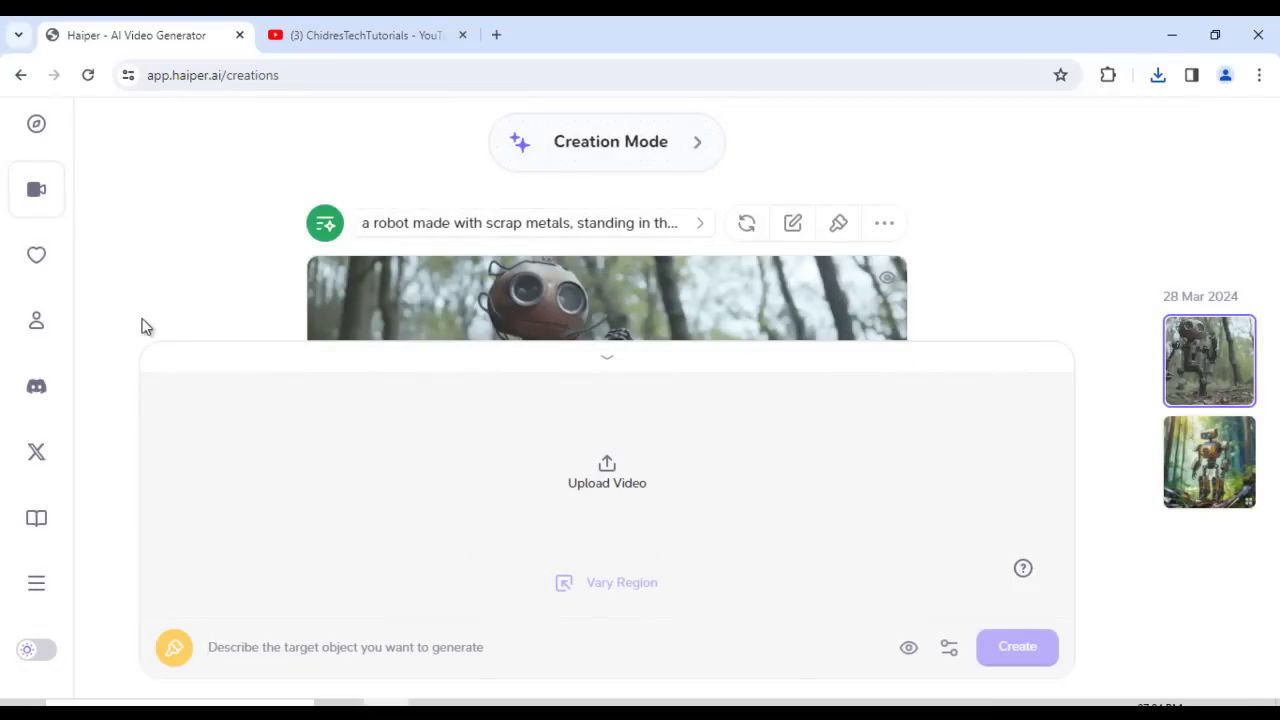
Open the Favorite section to view saved favourite videos.
{"action": "left_click", "coordinate": [47, 268]}
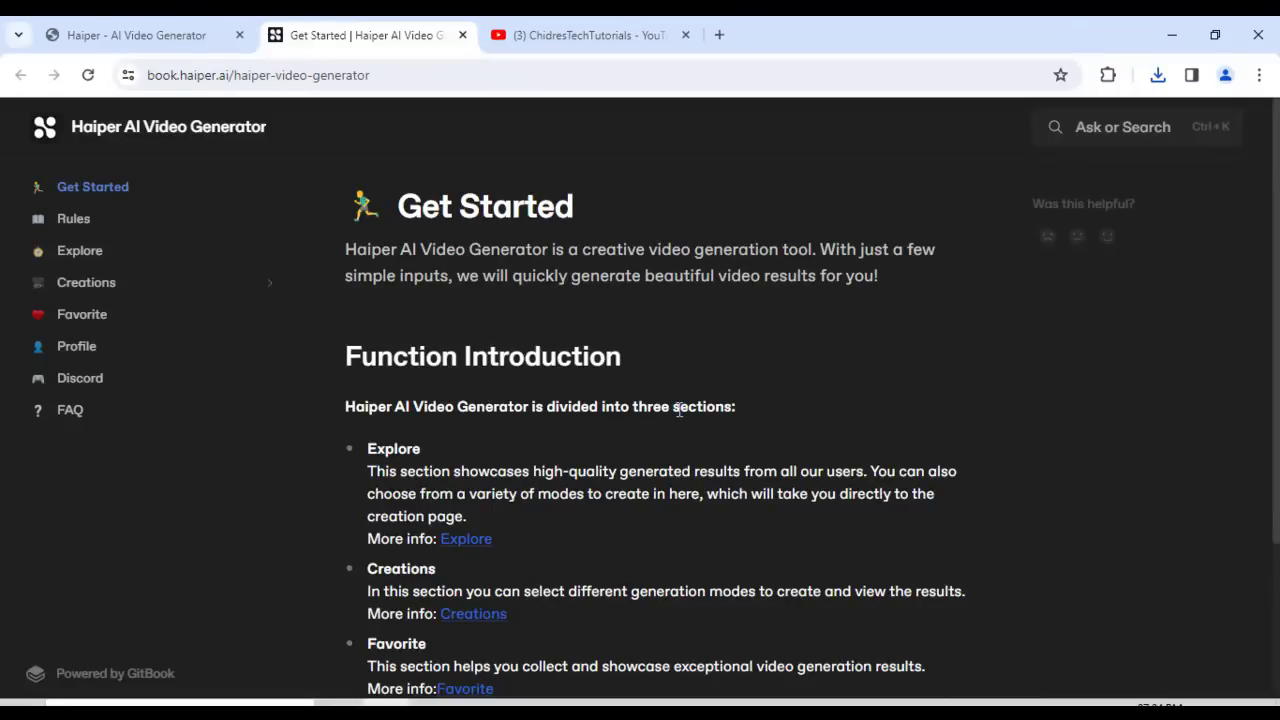
Switch to the YouTube tab and scroll through the channel's Videos grid.
{"action": "key", "text": "ctrl+Tab"}
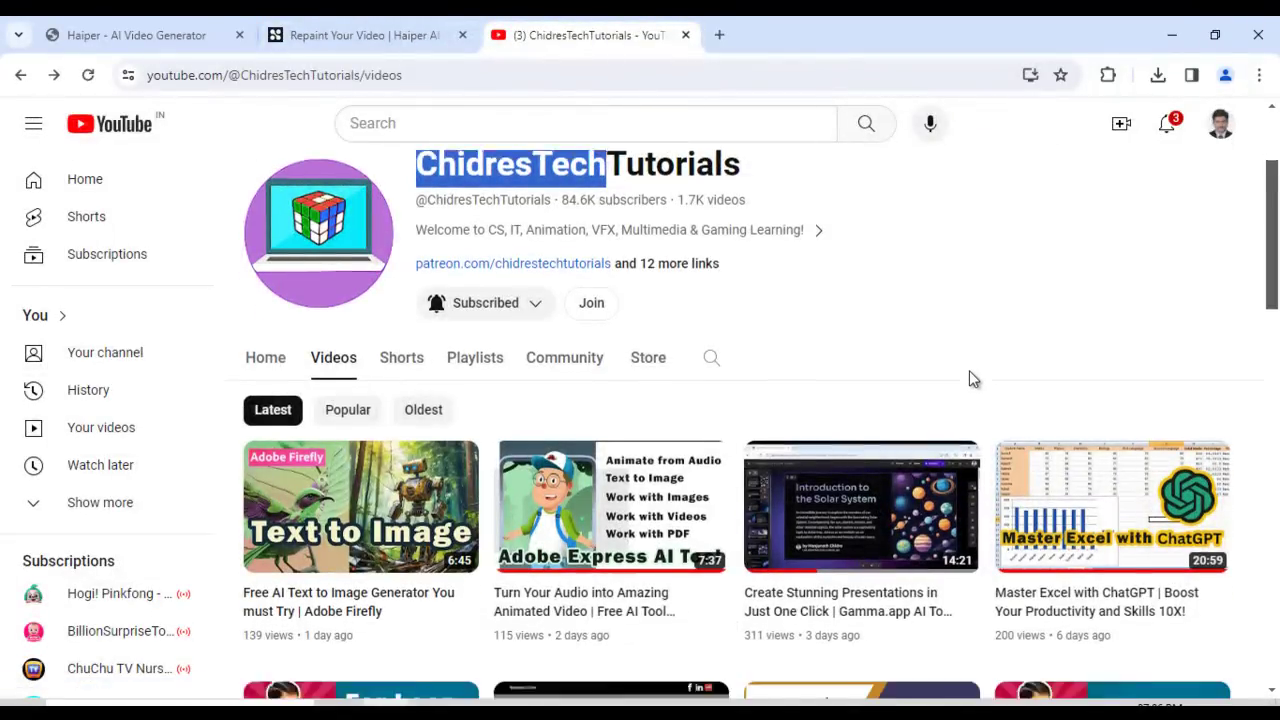
{"action": "scroll", "coordinate": [969, 379], "scroll_direction": "down", "scroll_amount": 4}
{"action": "scroll", "coordinate": [969, 379], "scroll_direction": "down", "scroll_amount": 3}
{"action": "scroll", "coordinate": [969, 379], "scroll_direction": "down", "scroll_amount": 2}
{"action": "scroll", "coordinate": [969, 379], "scroll_direction": "down", "scroll_amount": 3}
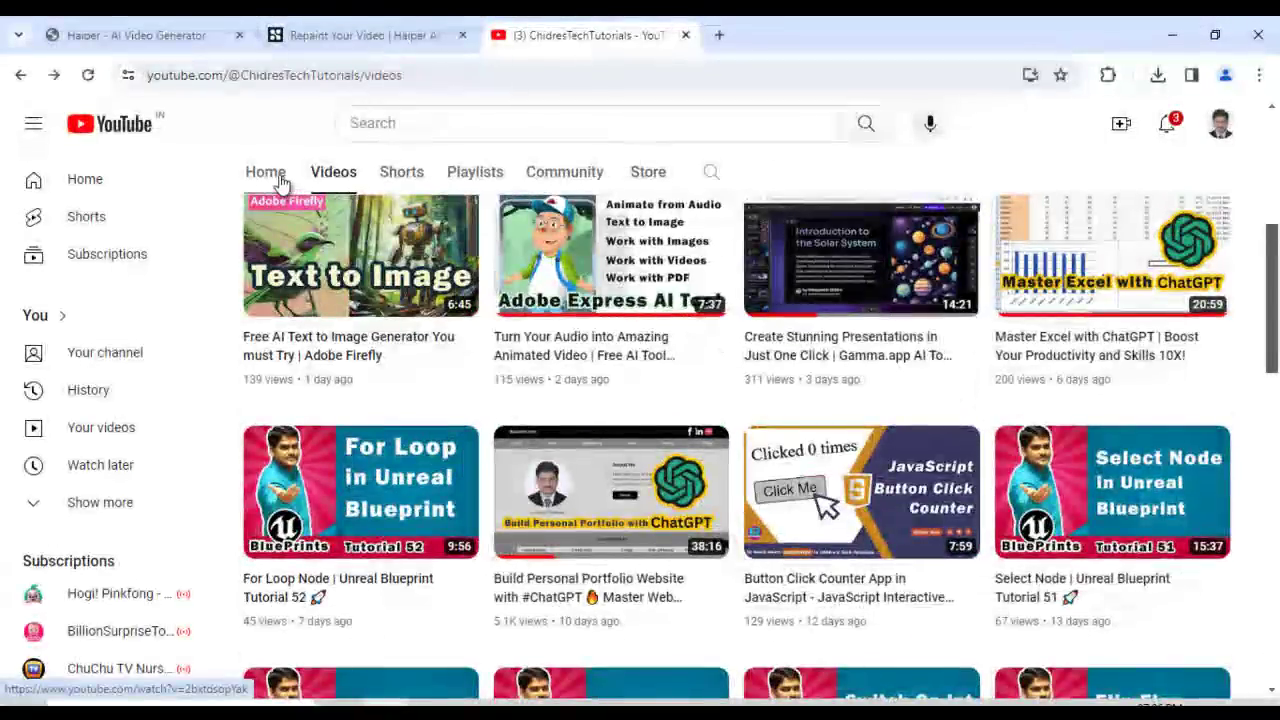
Browse the ChidresTechTutorials channel Home page, ending on its For You row.
{"action": "left_click", "coordinate": [266, 173]}
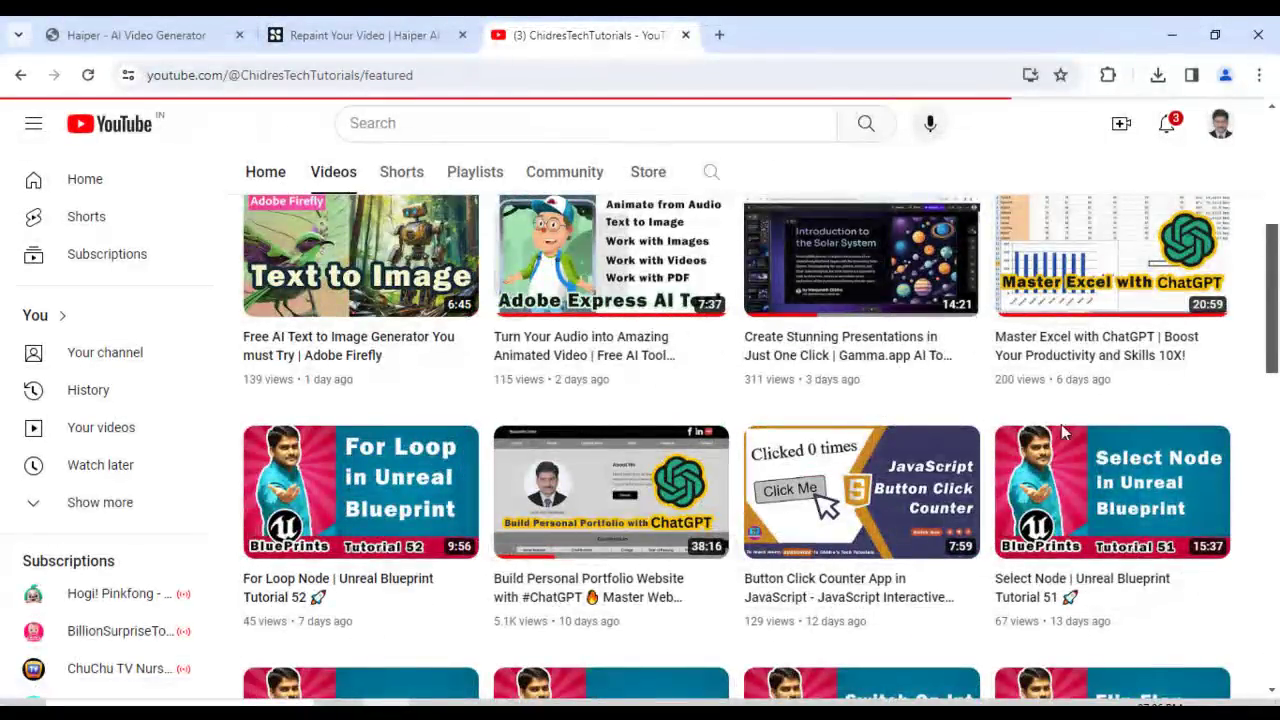
{"action": "scroll", "coordinate": [1046, 430], "scroll_direction": "down", "scroll_amount": 10}
{"action": "scroll", "coordinate": [1046, 430], "scroll_direction": "down", "scroll_amount": 3}
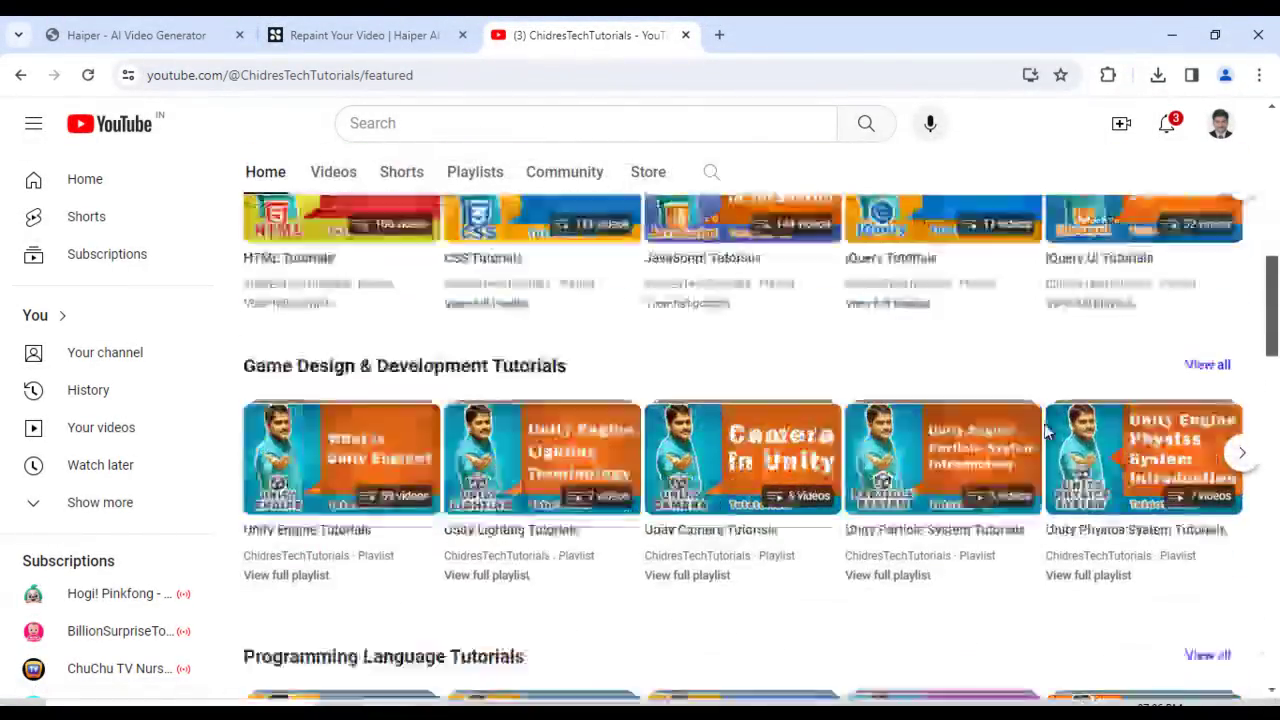
{"action": "scroll", "coordinate": [1046, 430], "scroll_direction": "down", "scroll_amount": 4}
{"action": "scroll", "coordinate": [1046, 431], "scroll_direction": "down", "scroll_amount": 5}
{"action": "scroll", "coordinate": [1046, 431], "scroll_direction": "down", "scroll_amount": 3}
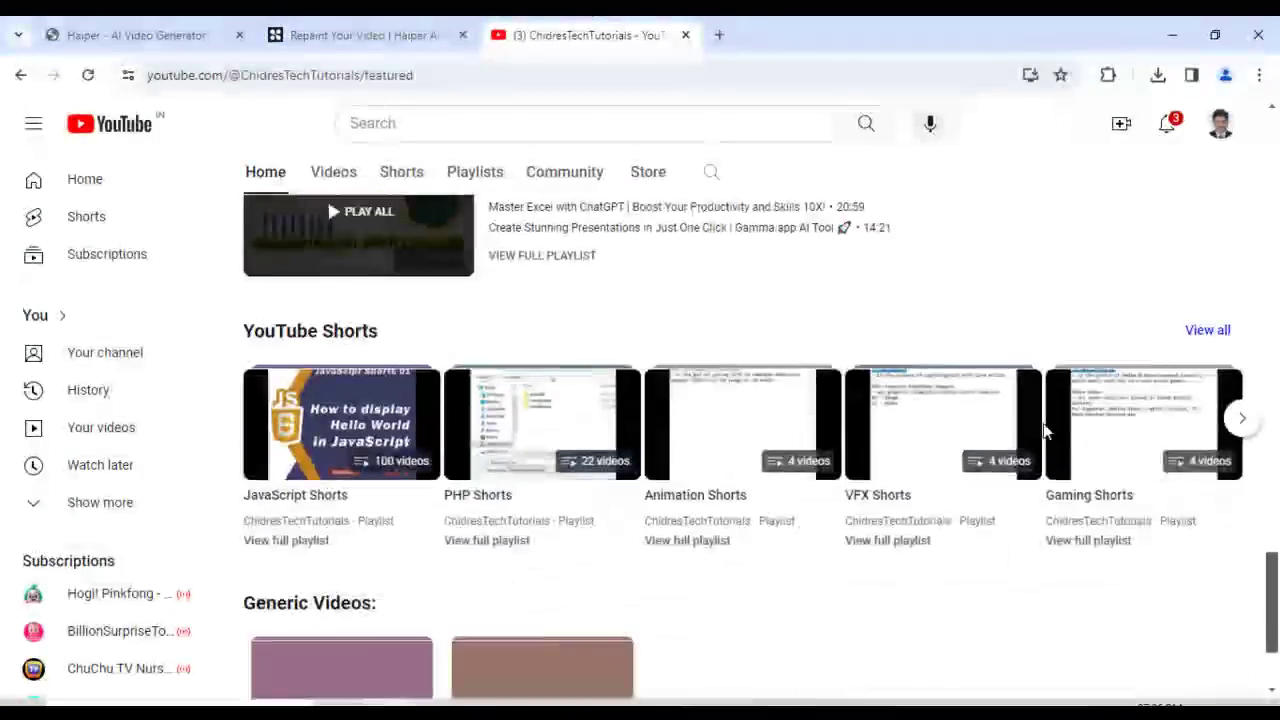
{"action": "scroll", "coordinate": [1046, 431], "scroll_direction": "up", "scroll_amount": 2}
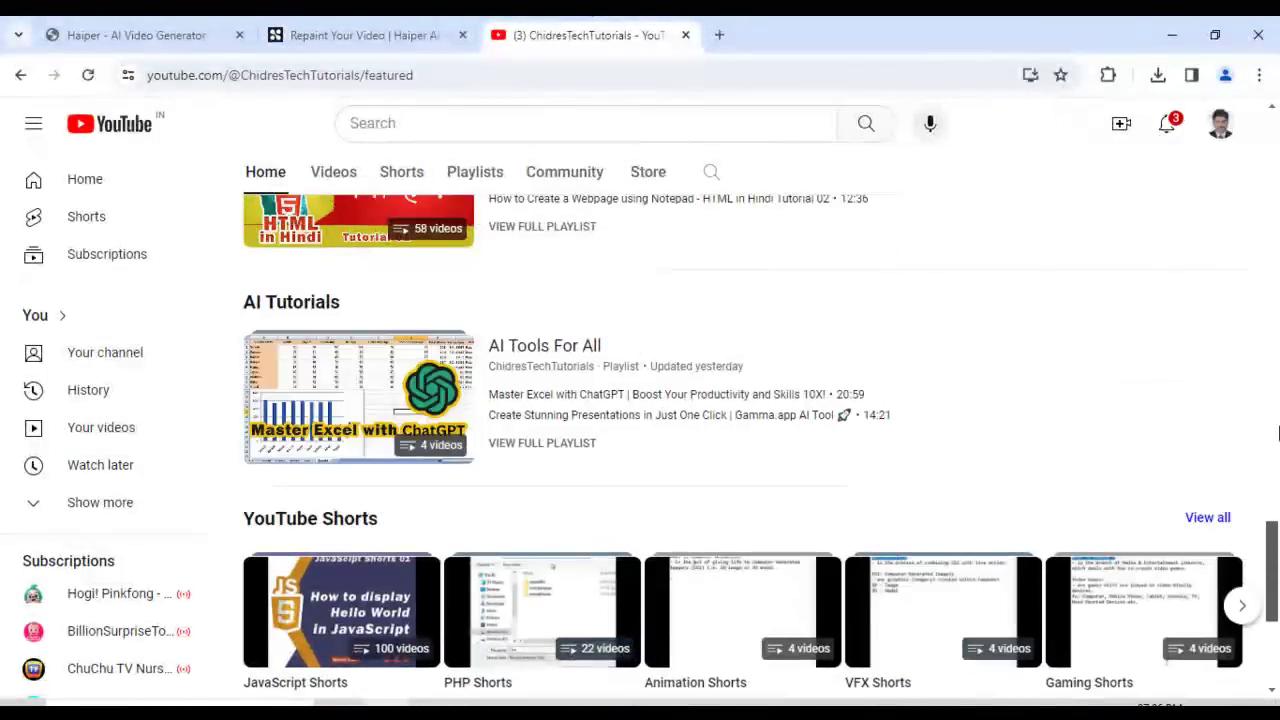
{"action": "left_click_drag", "start_coordinate": [1273, 578], "coordinate": [1274, 143]}
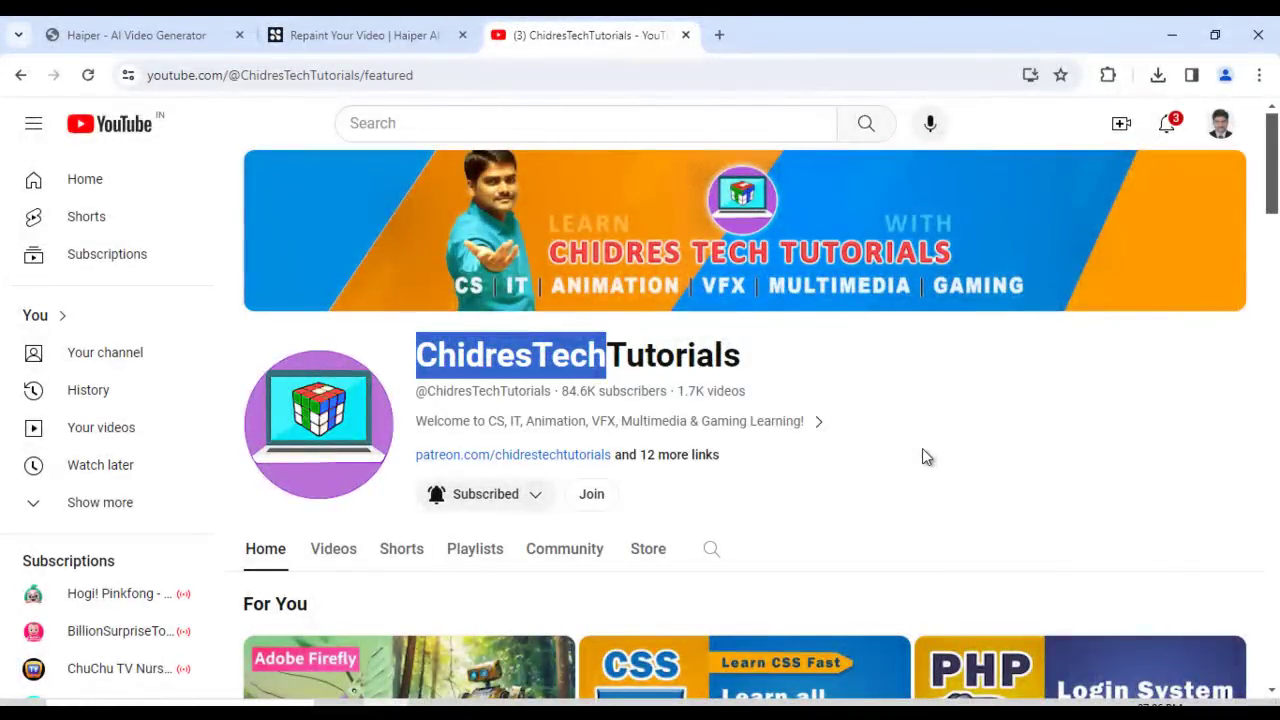
{"action": "scroll", "coordinate": [922, 448], "scroll_direction": "down", "scroll_amount": 2}
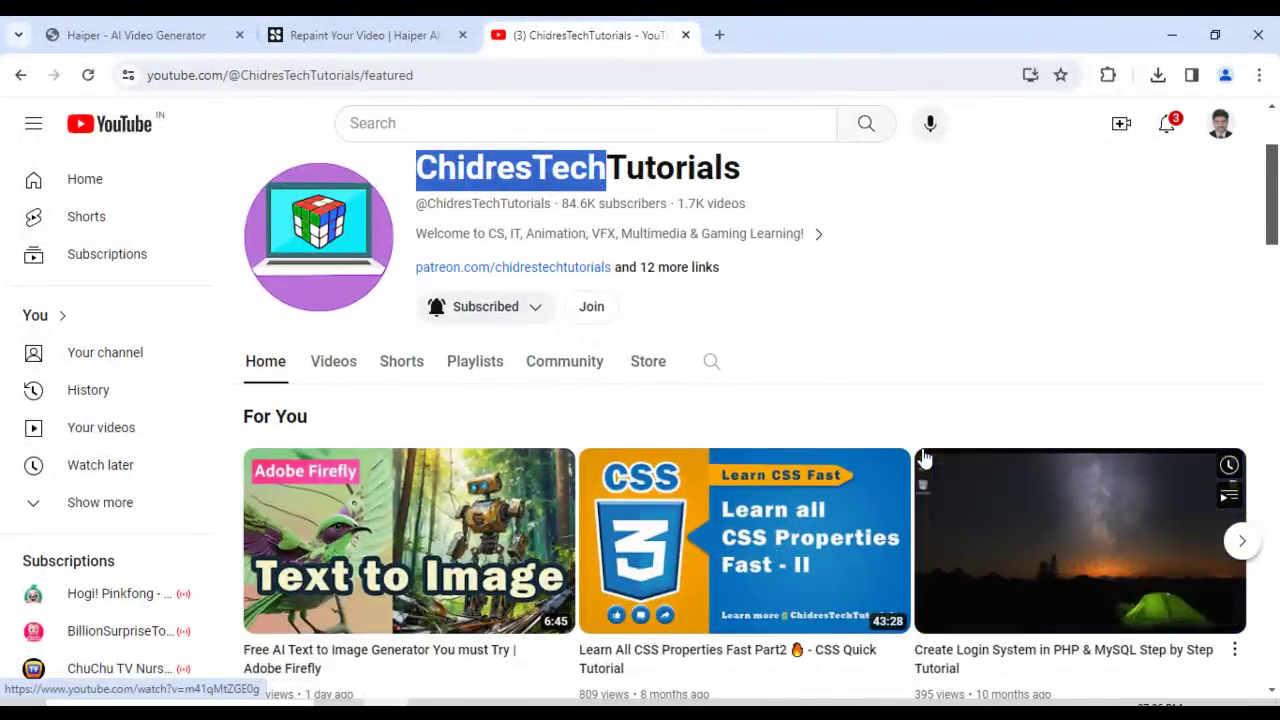